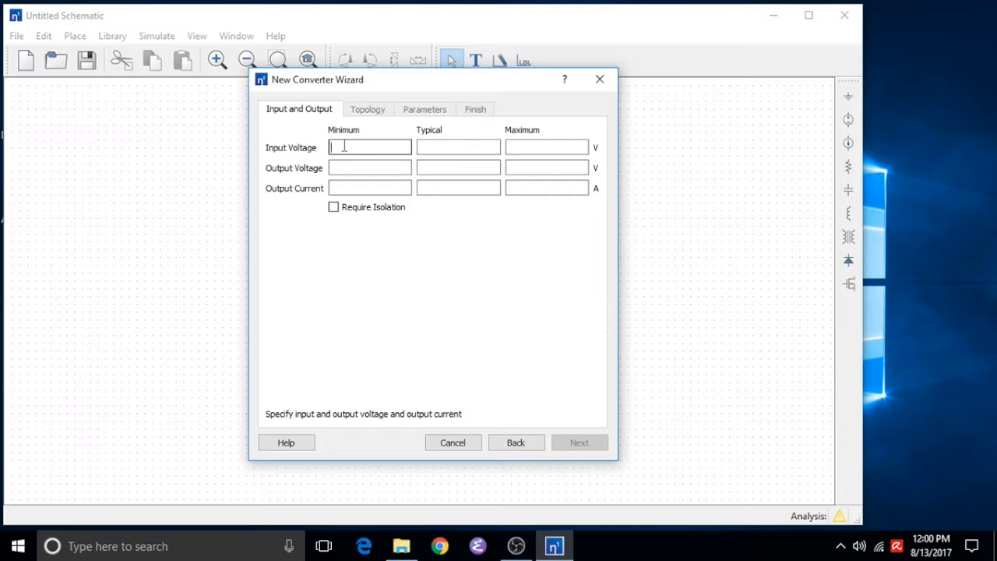
# Enter the converter's input voltage as 9 V minimum, 24 V typical and 36 V maximum
pyautogui.write('9')
pyautogui.press('Tab')
pyautogui.write('24')
pyautogui.press('Tab')
pyautogui.write('36')
pyautogui.press('Tab')
pyautogui.press('Tab')
# Set the output voltage to 3.3 V typical and the output current from 0 to 10 A, then advance
pyautogui.write('3.3')
pyautogui.press('Tab')
pyautogui.press('Tab')
pyautogui.write('0')
pyautogui.press('Tab')
pyautogui.press('Tab')
pyautogui.write('10')
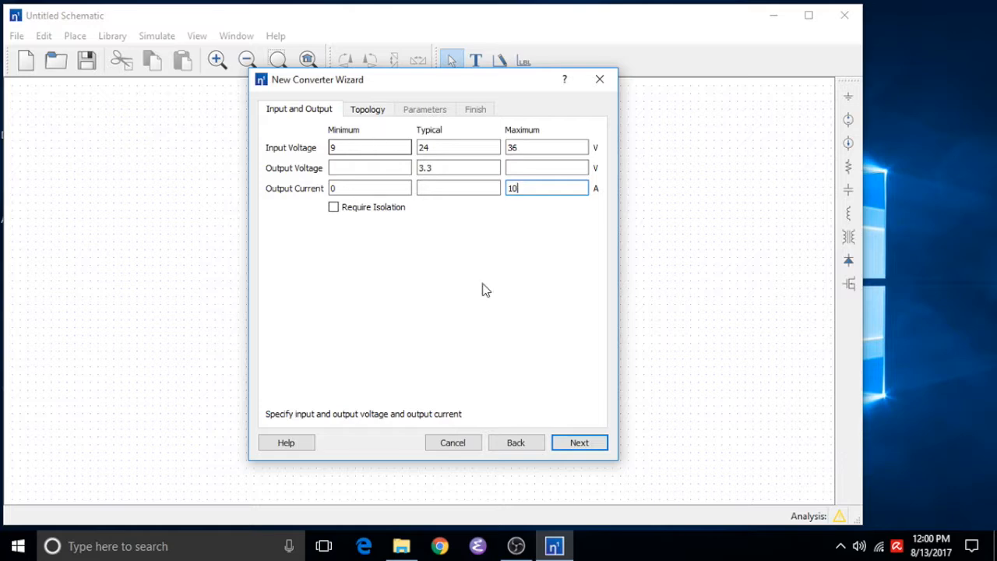
pyautogui.click(579, 442)
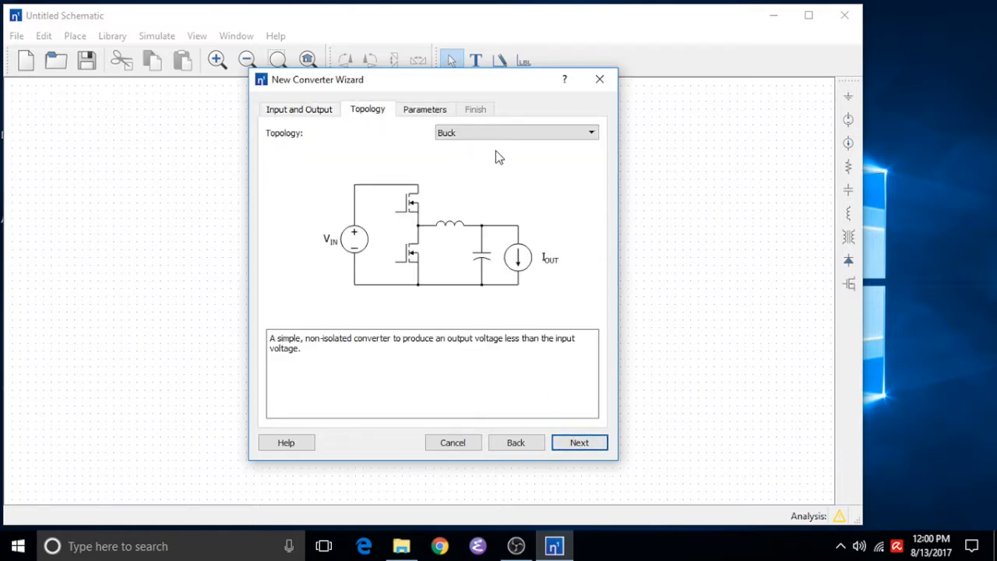
# Keep the Buck topology, set the switching frequency to 500 kHz and finish the wizard
pyautogui.click(574, 444)
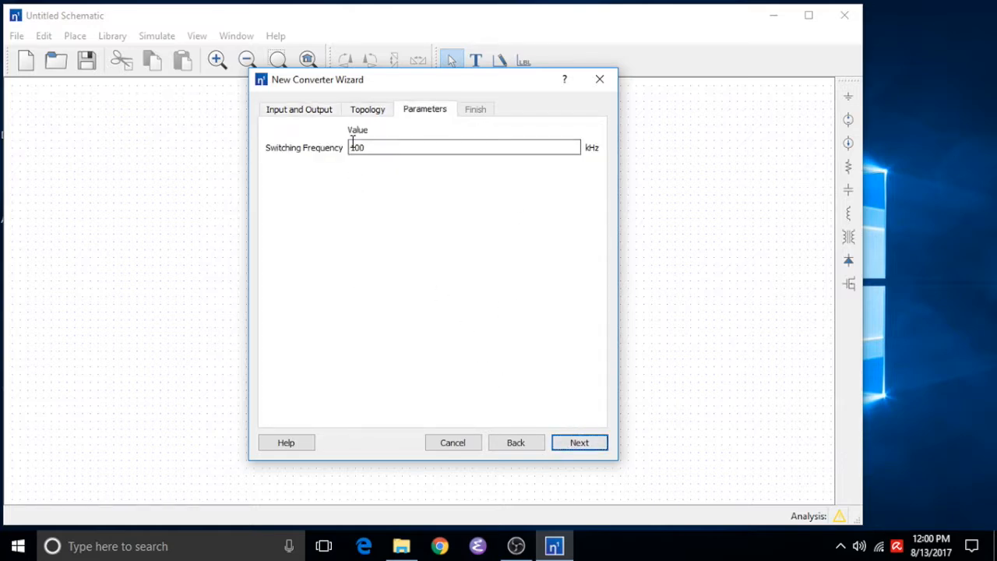
pyautogui.moveTo(351, 148); pyautogui.dragTo(357, 149)
pyautogui.write('5')
pyautogui.click(574, 442)
pyautogui.click(574, 442)
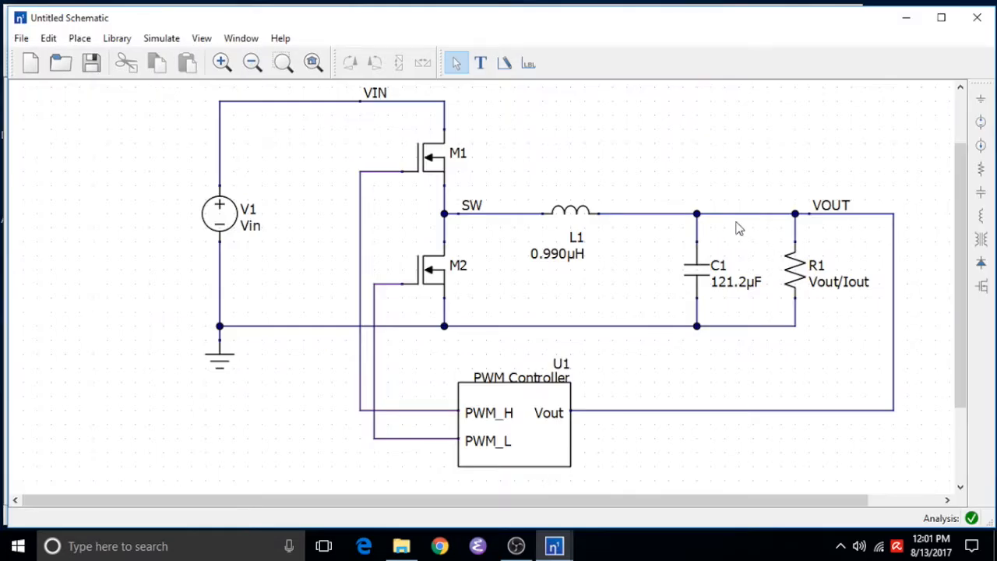
# Move the output capacitor and load resistor to the right and delete the wire from the inductor
pyautogui.moveTo(453, 505); pyautogui.dragTo(508, 501)
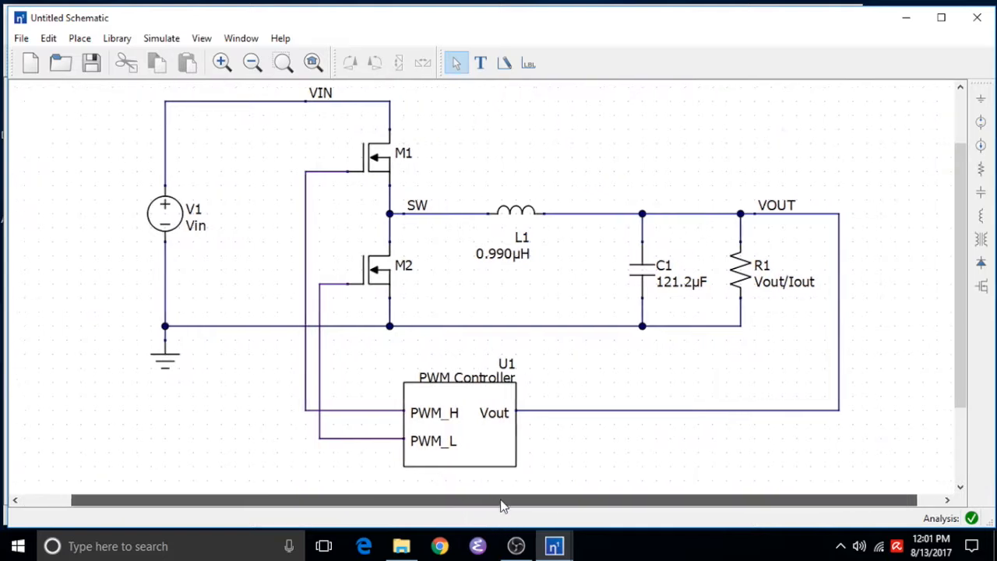
pyautogui.moveTo(890, 464); pyautogui.dragTo(616, 166)
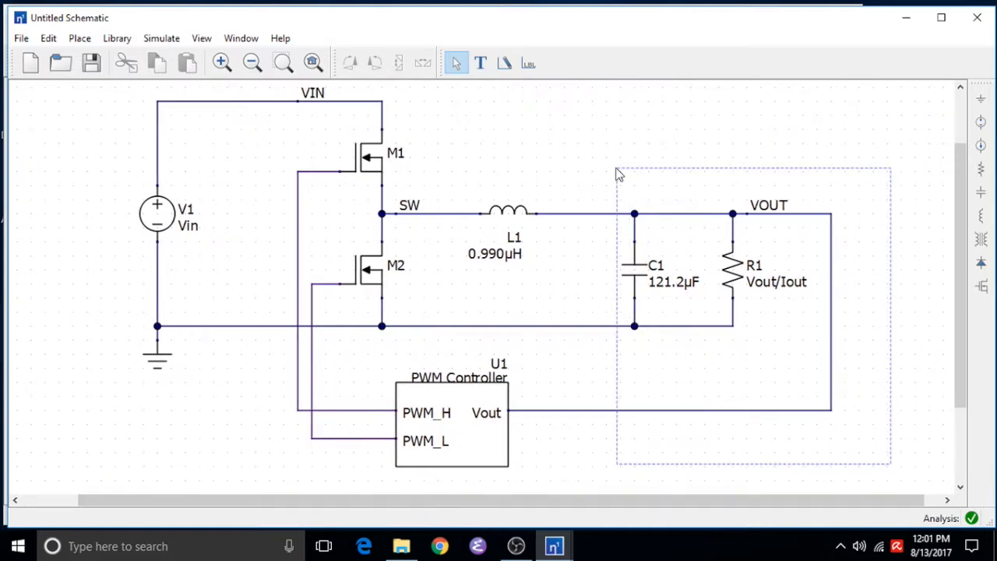
pyautogui.moveTo(640, 267); pyautogui.dragTo(696, 269)
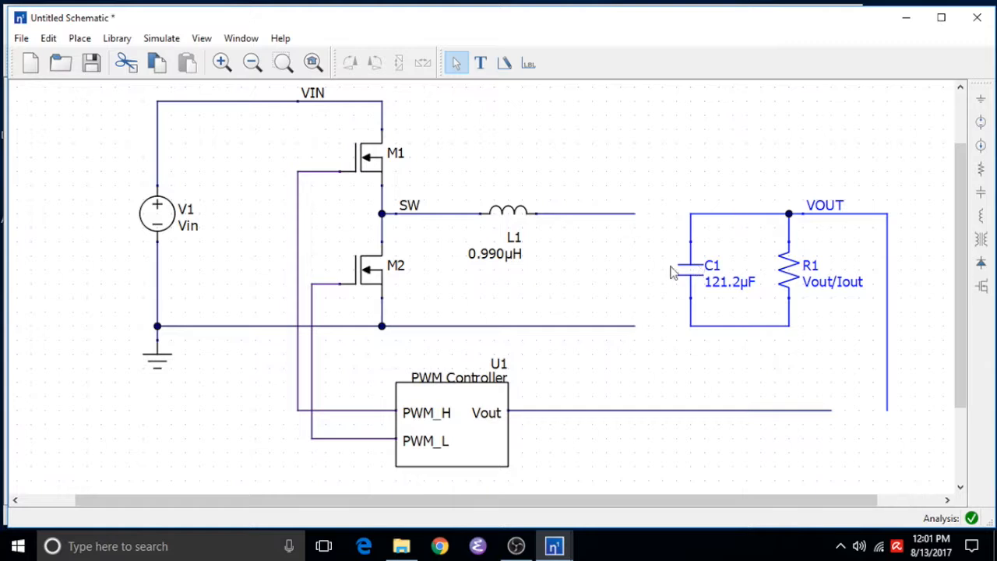
pyautogui.press('Delete')
# Place a CCVS source, flipped horizontally, in the gap between the inductor and the output capacitor
pyautogui.click(119, 40)
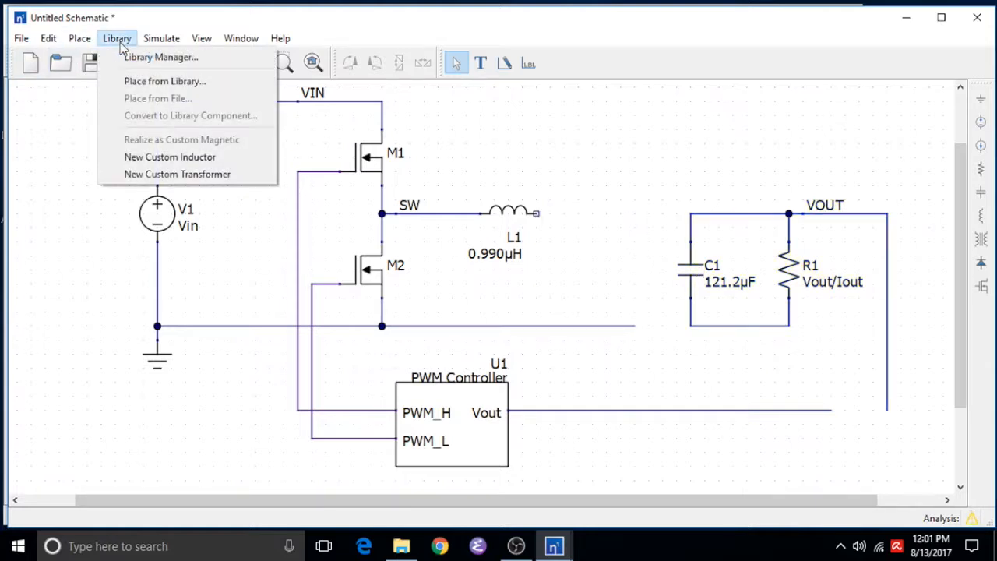
pyautogui.moveTo(79, 38)
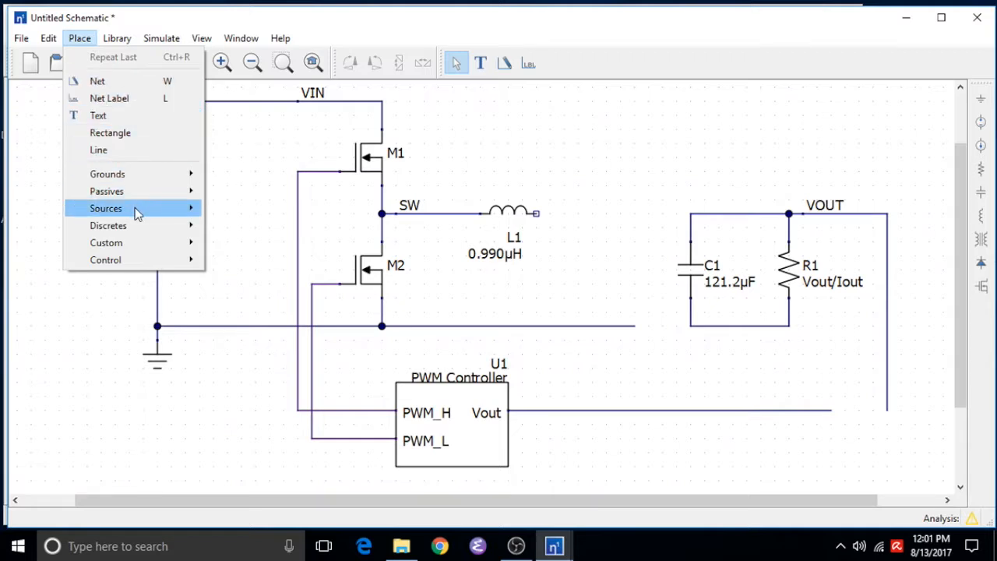
pyautogui.moveTo(135, 208)
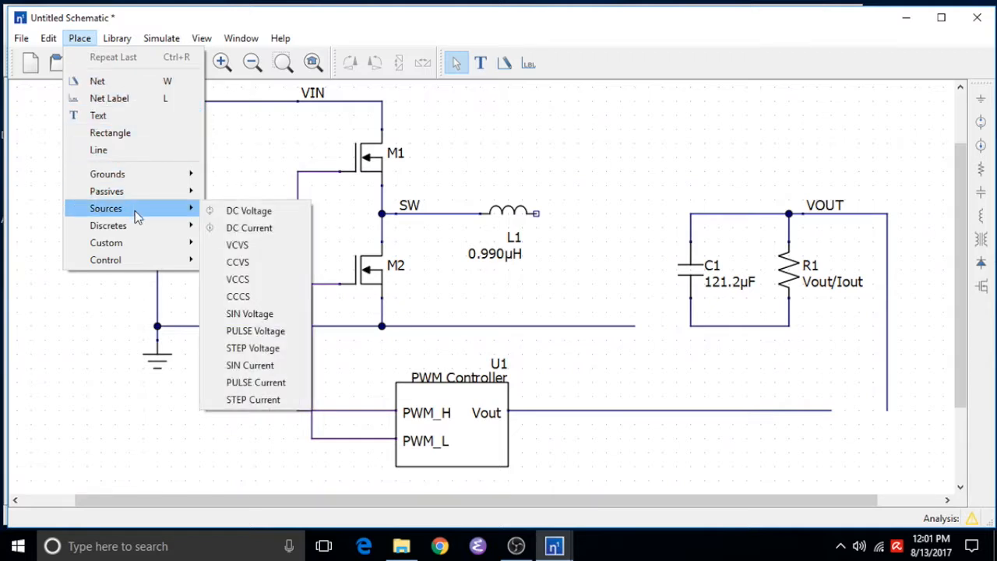
pyautogui.click(261, 265)
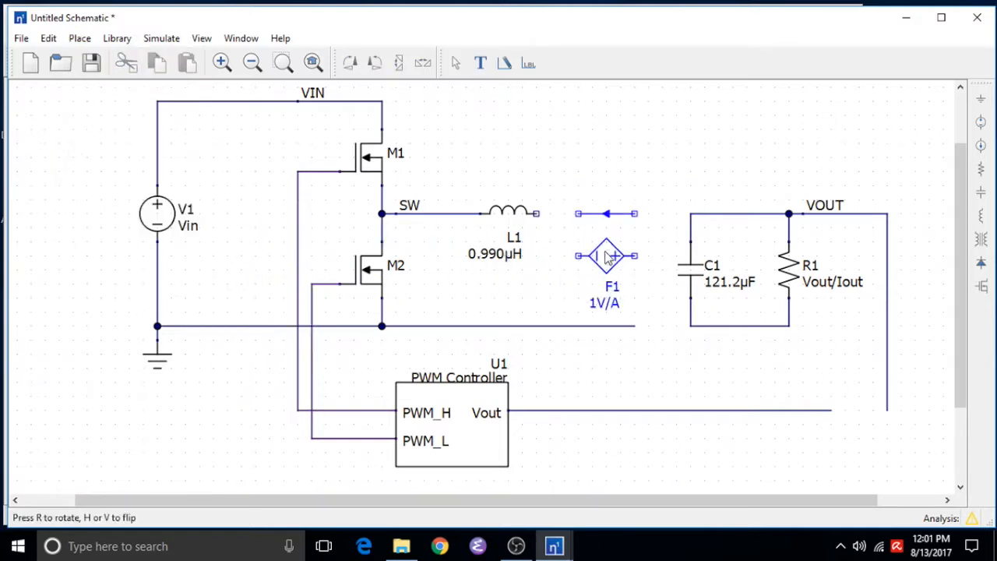
pyautogui.press('h')
pyautogui.click(608, 260)
pyautogui.press('Escape')
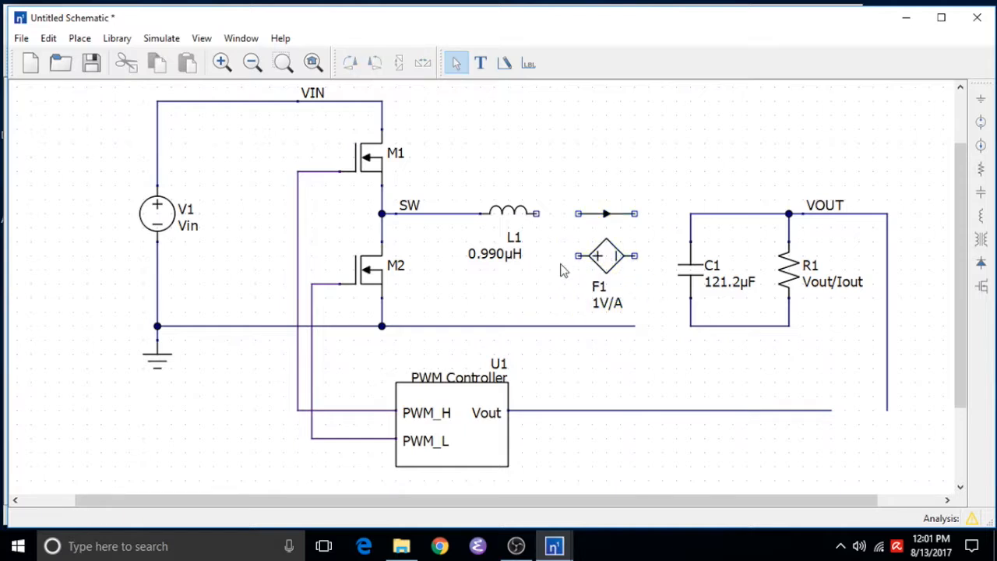
# Wire the CCVS sense path between inductor and capacitor, and reconnect the ground rail and controller Vout line
pyautogui.click(504, 63)
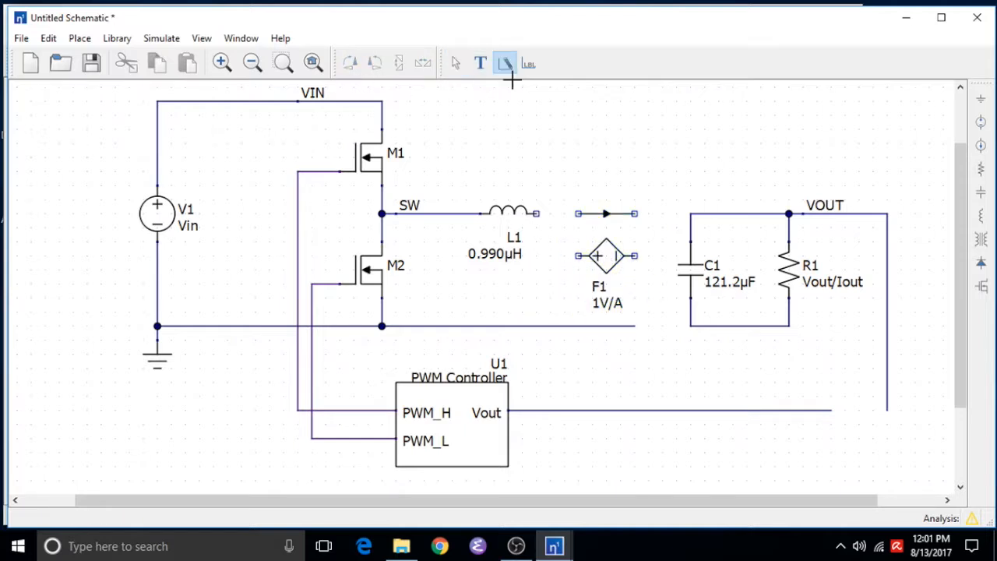
pyautogui.click(536, 213)
pyautogui.click(577, 213)
pyautogui.click(634, 213)
pyautogui.click(690, 214)
pyautogui.click(634, 326)
pyautogui.click(690, 325)
pyautogui.click(831, 410)
pyautogui.click(885, 410)
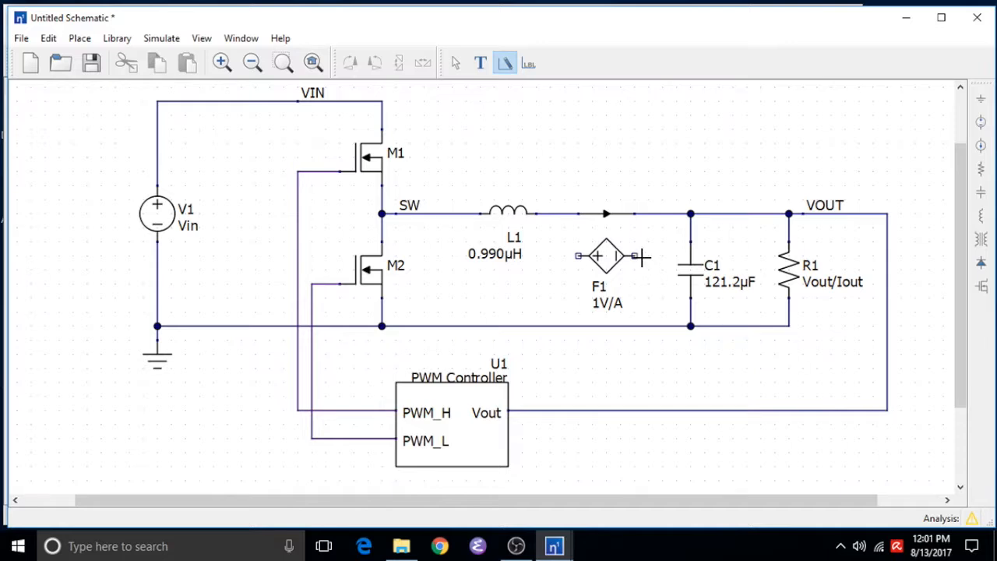
# Wire the CCVS output terminal down to the ground rail
pyautogui.click(644, 255)
pyautogui.click(648, 326)
pyautogui.press('Escape')
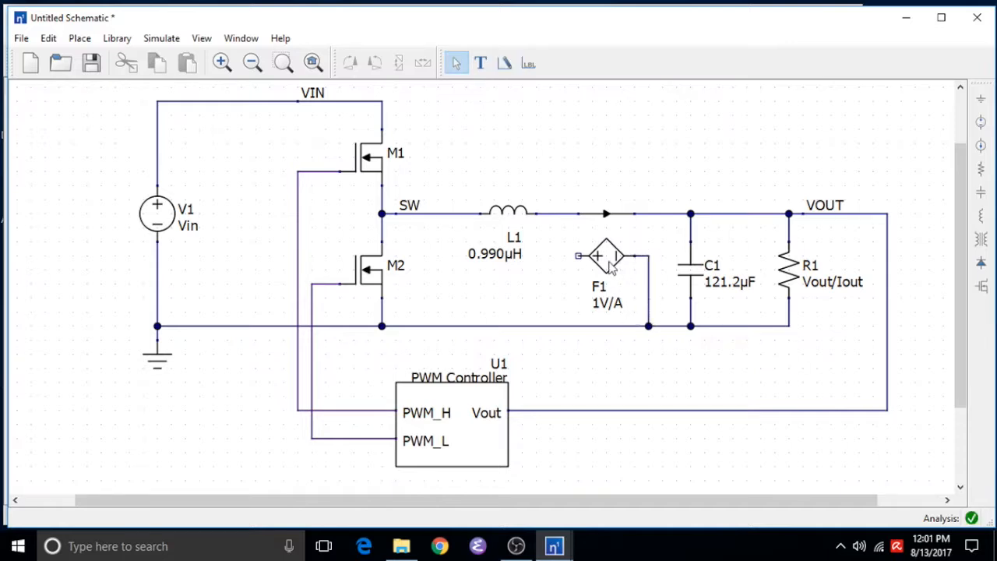
# Set the CCVS transresistance to .1 V/A
pyautogui.doubleClick(611, 266)
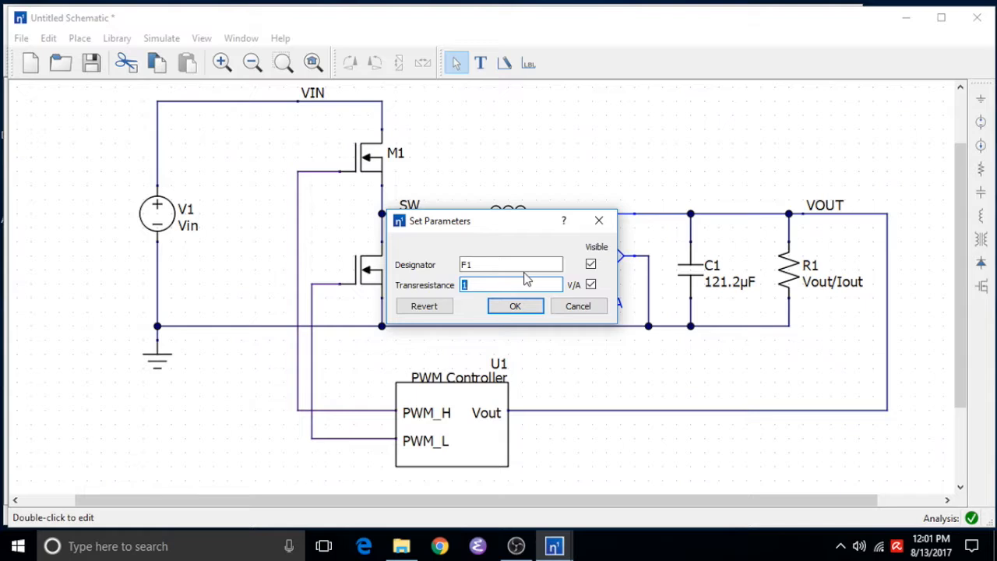
pyautogui.write('.1')
pyautogui.click(517, 307)
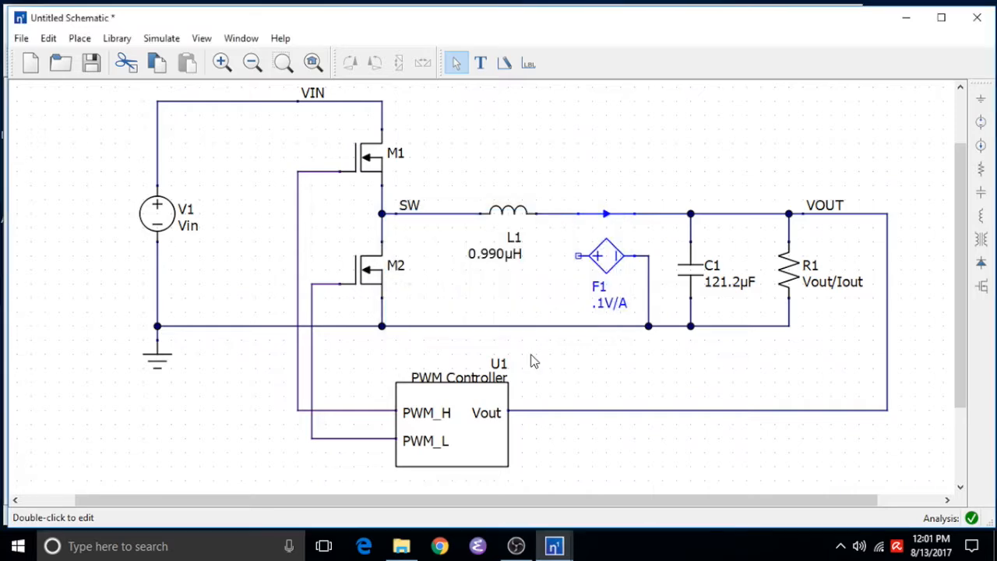
# Add a controller input named Isns with the description Sense Current
pyautogui.doubleClick(495, 412)
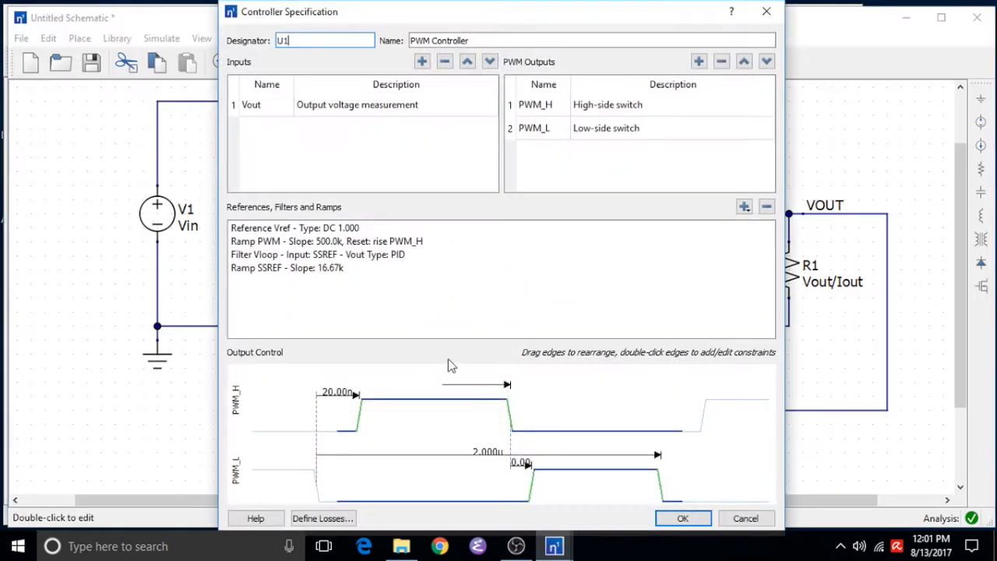
pyautogui.click(421, 61)
pyautogui.click(271, 126)
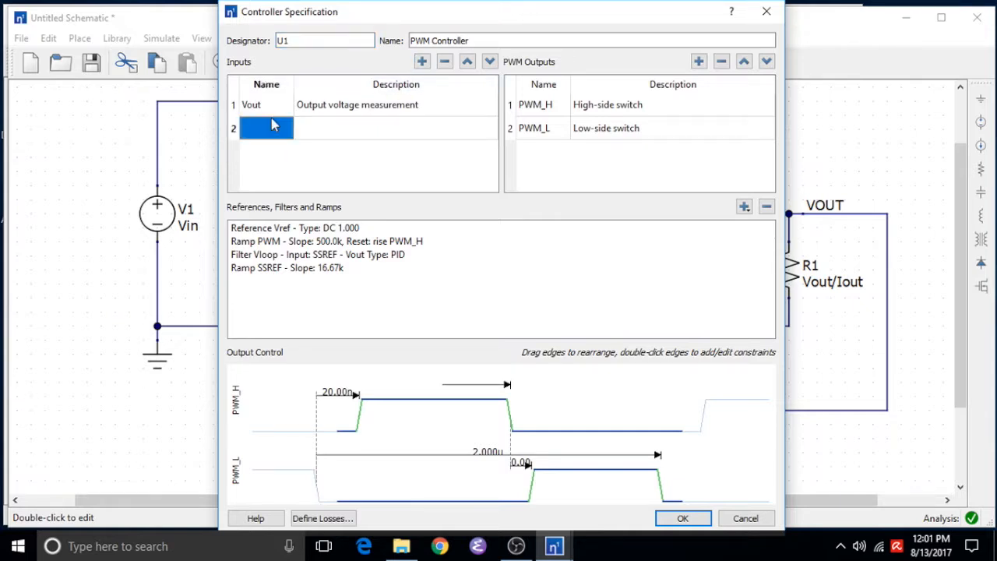
pyautogui.write('Isns')
pyautogui.press('Tab')
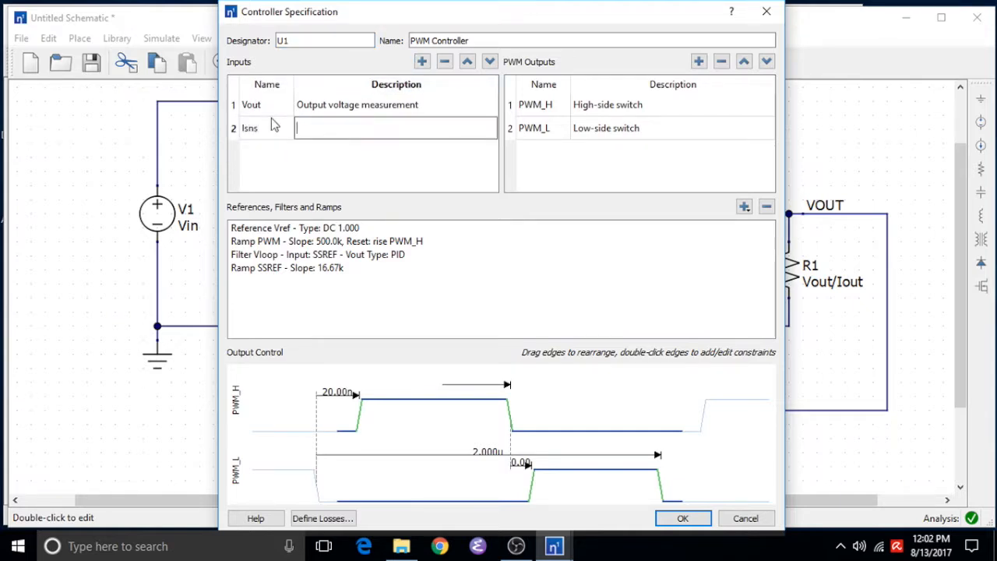
pyautogui.write('Sense Current')
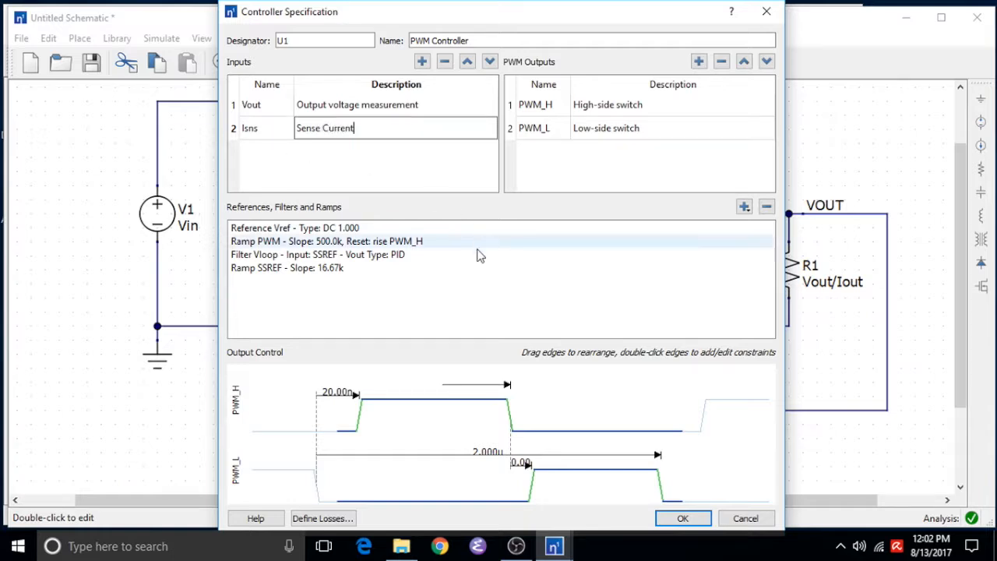
# Add a new ramp to the controller and name it Islope
pyautogui.click(743, 207)
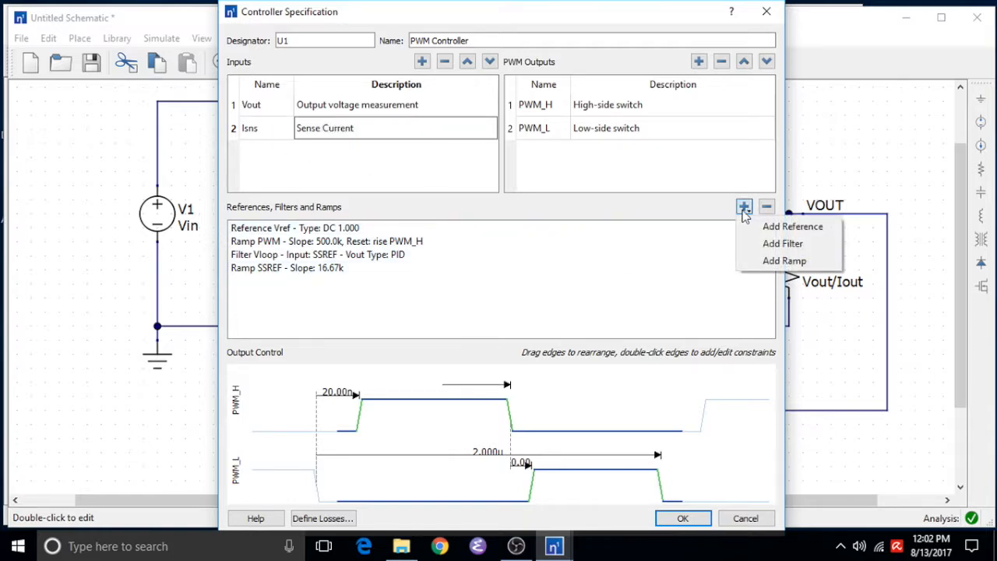
pyautogui.click(771, 262)
pyautogui.doubleClick(320, 278)
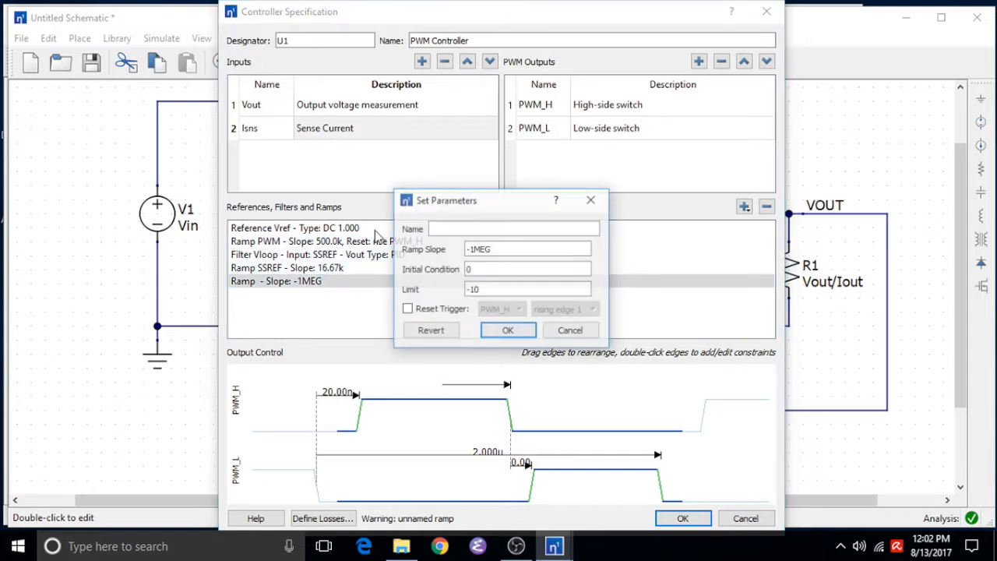
pyautogui.write('Islope')
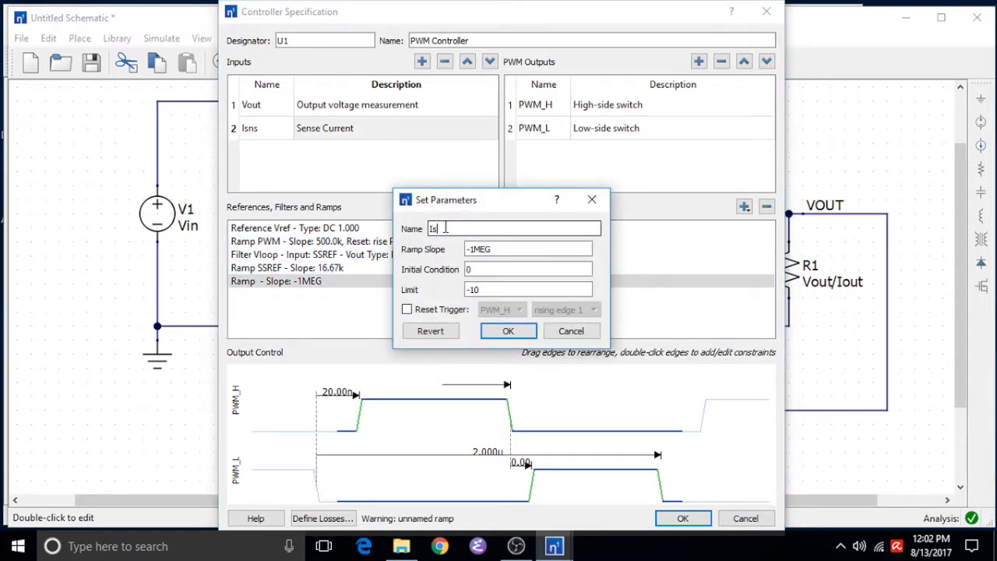
# Set the Islope ramp slope to .165Meg, limit to 1, and enable its reset trigger on PWM_H rising edge 1
pyautogui.doubleClick(478, 249)
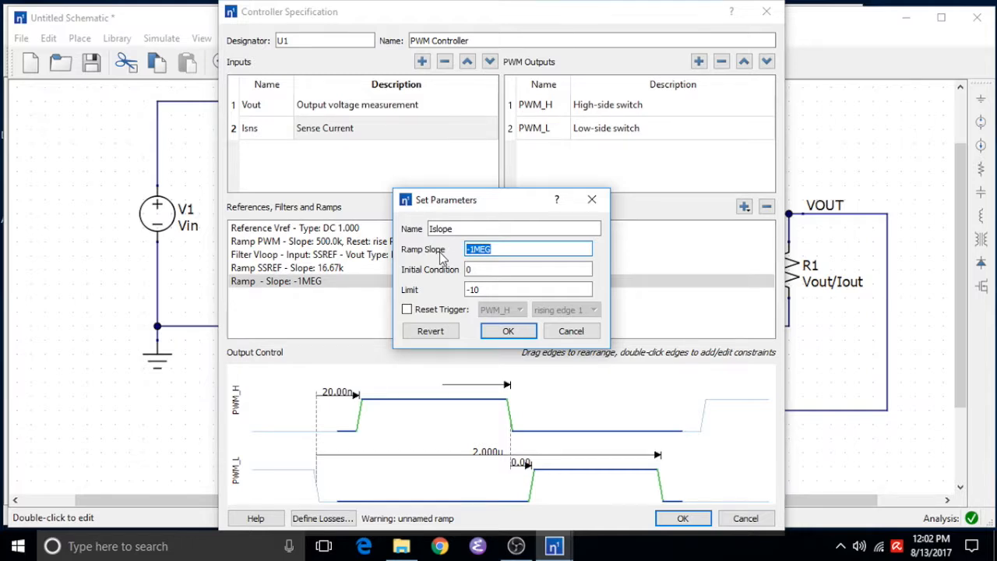
pyautogui.write('.165Meg')
pyautogui.press('Tab')
pyautogui.press('Tab')
pyautogui.write('1')
pyautogui.press('Tab')
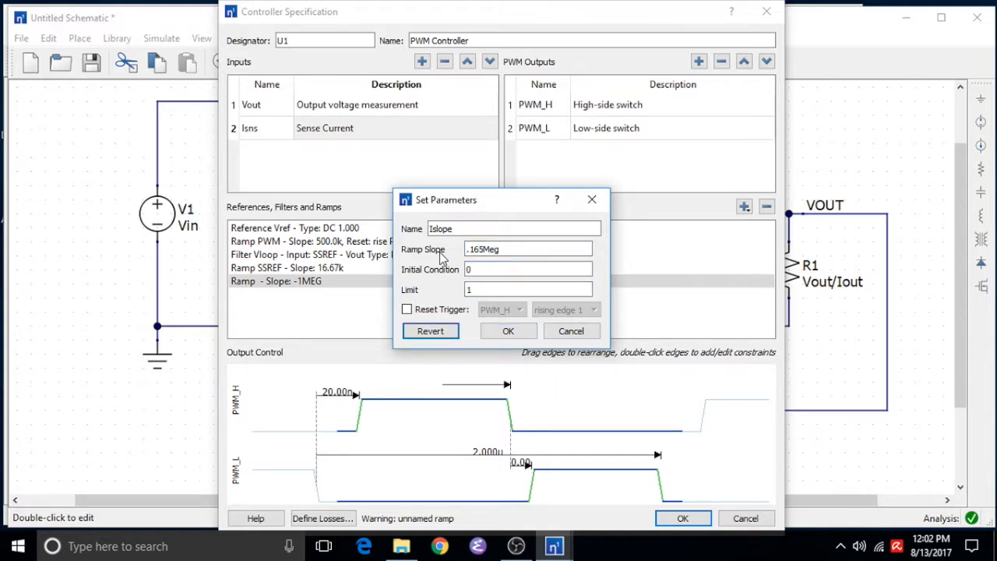
pyautogui.click(406, 309)
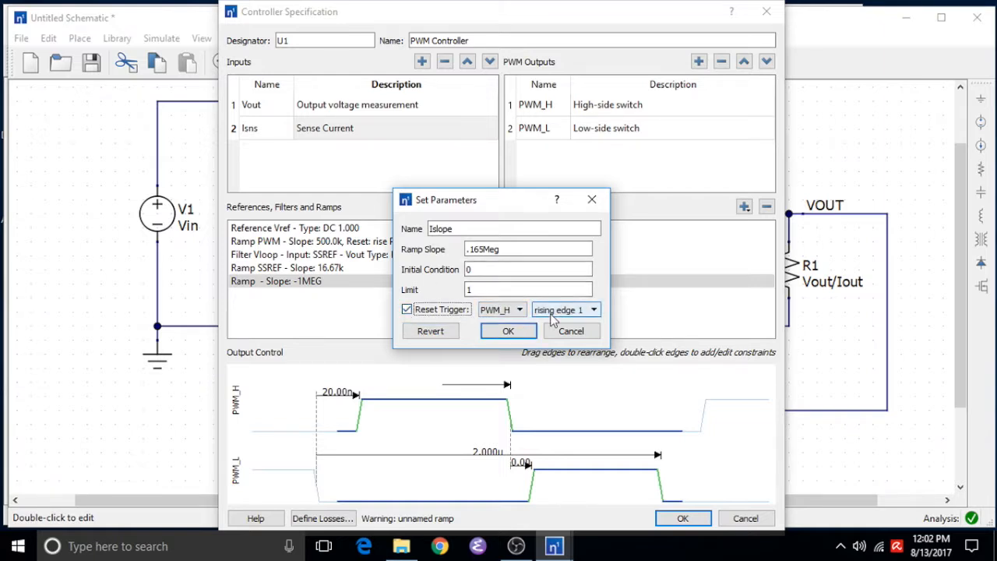
pyautogui.click(507, 330)
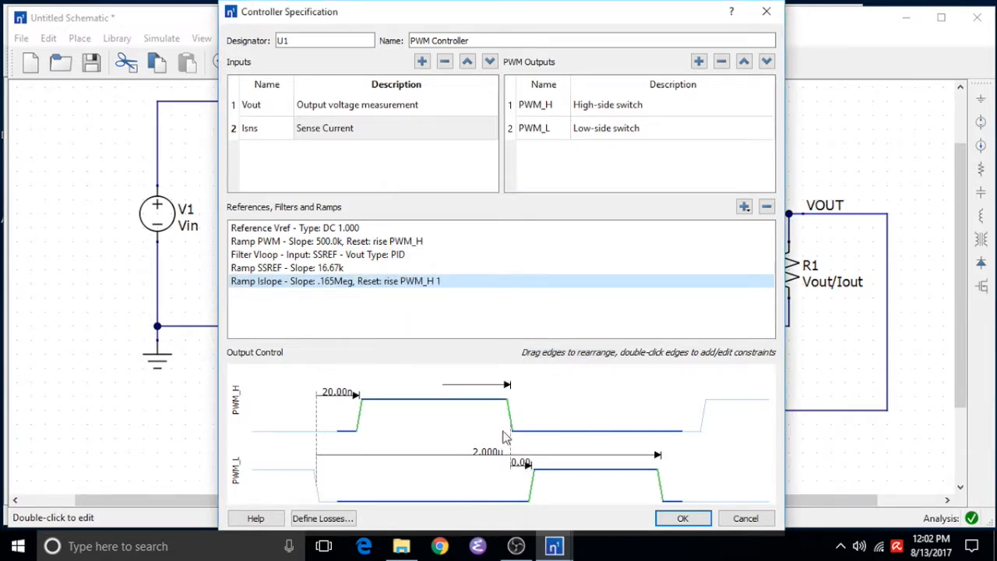
# Drag the PWM_H falling edge earlier and change its constraint type to Input Compare
pyautogui.moveTo(508, 408); pyautogui.dragTo(478, 408)
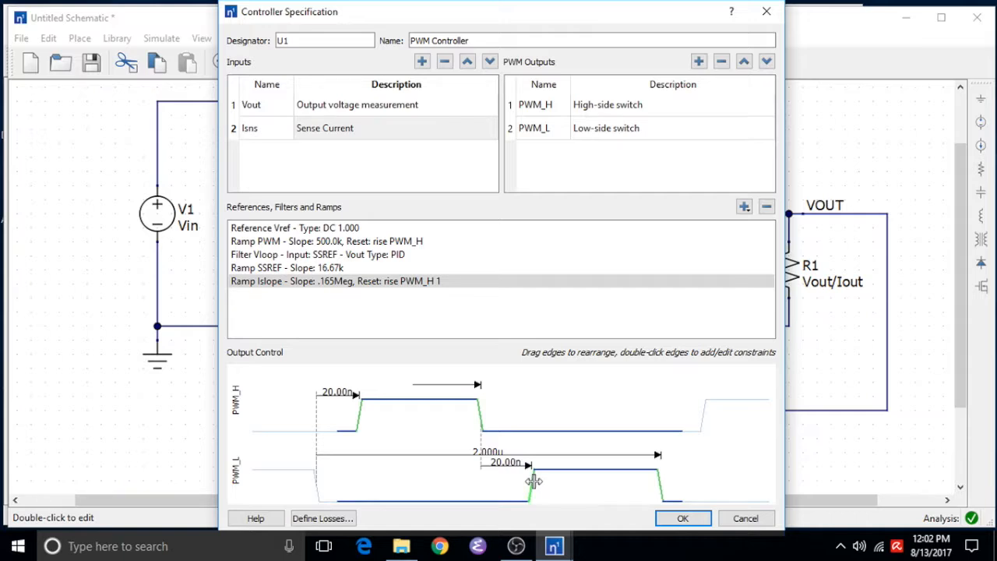
pyautogui.doubleClick(478, 413)
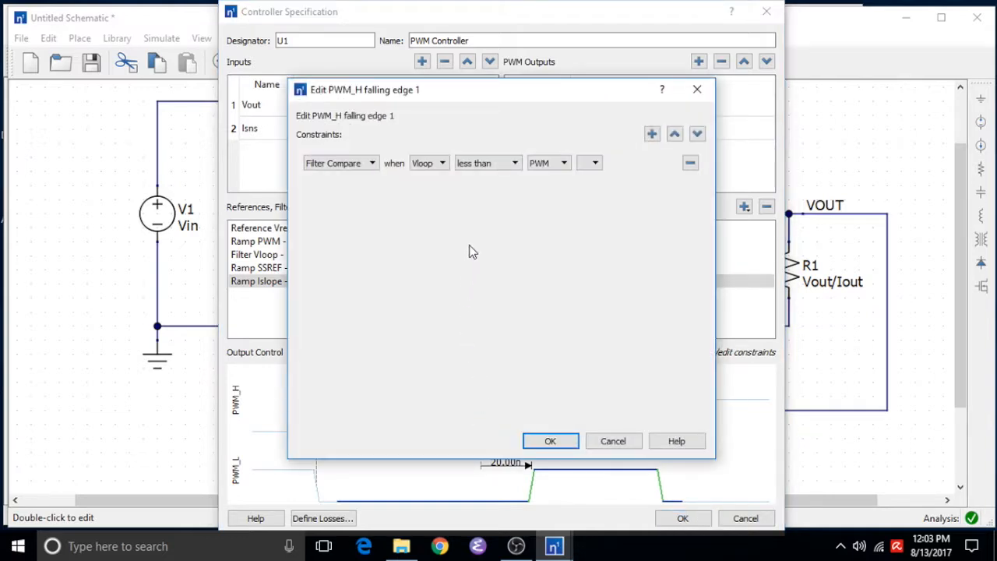
pyautogui.click(361, 165)
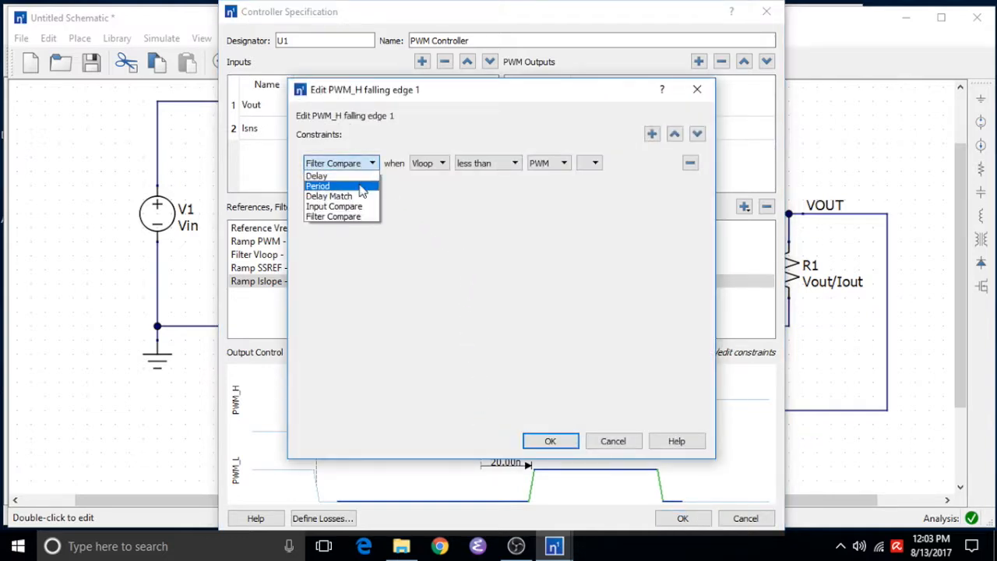
pyautogui.click(357, 206)
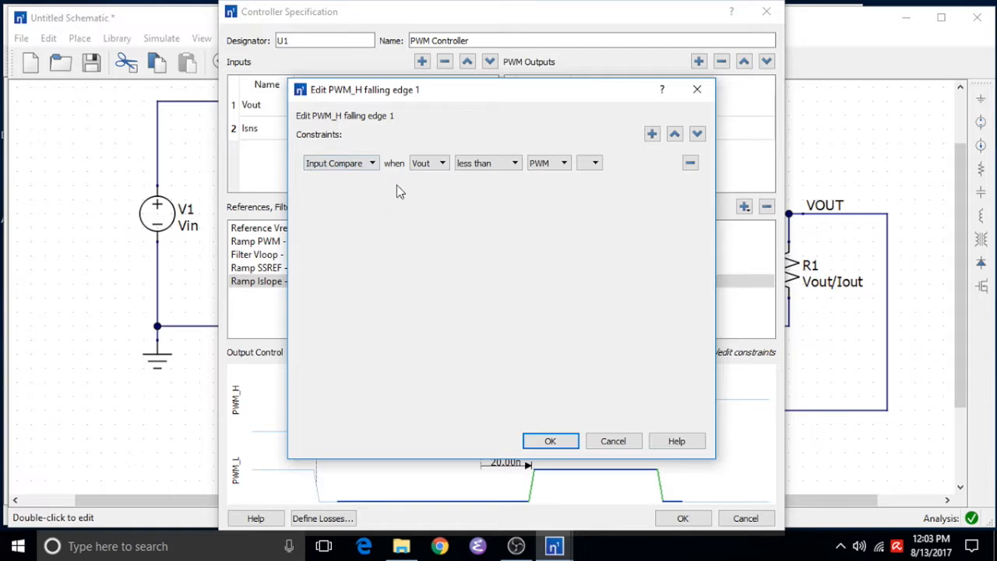
# Set the falling-edge input compare constraint to Isns greater than Vloop minus Islope
pyautogui.click(422, 165)
pyautogui.click(510, 165)
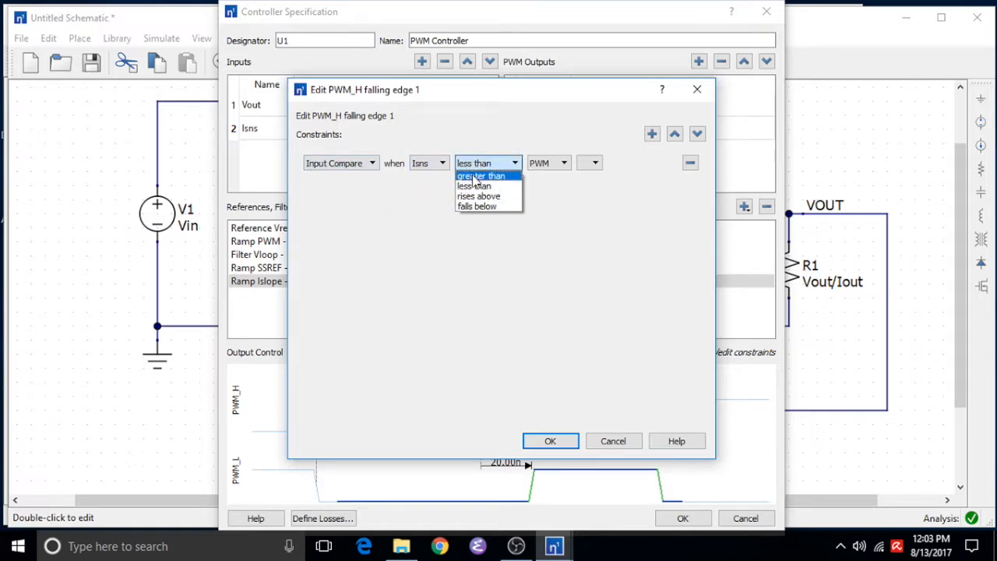
pyautogui.click(517, 176)
pyautogui.click(545, 164)
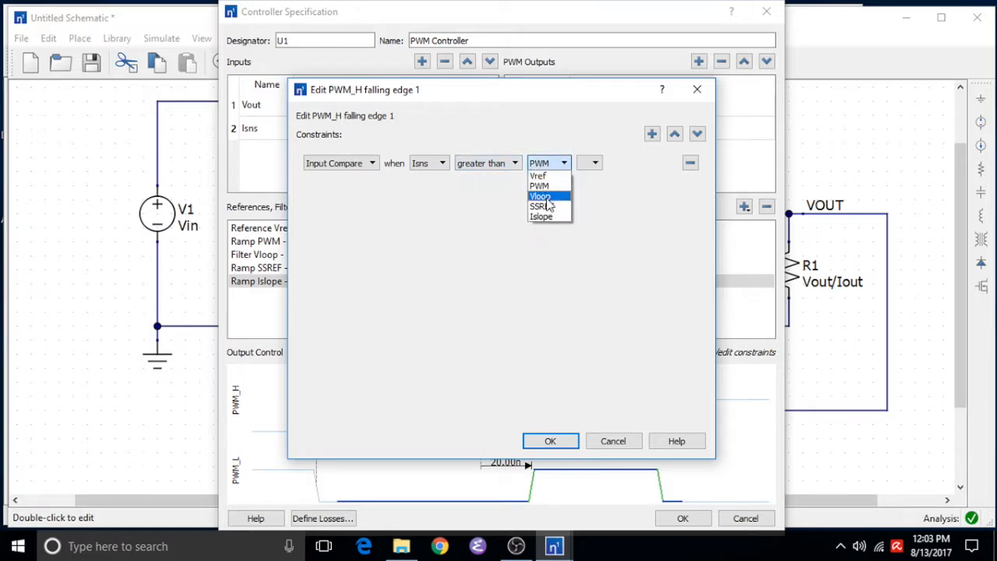
pyautogui.click(547, 199)
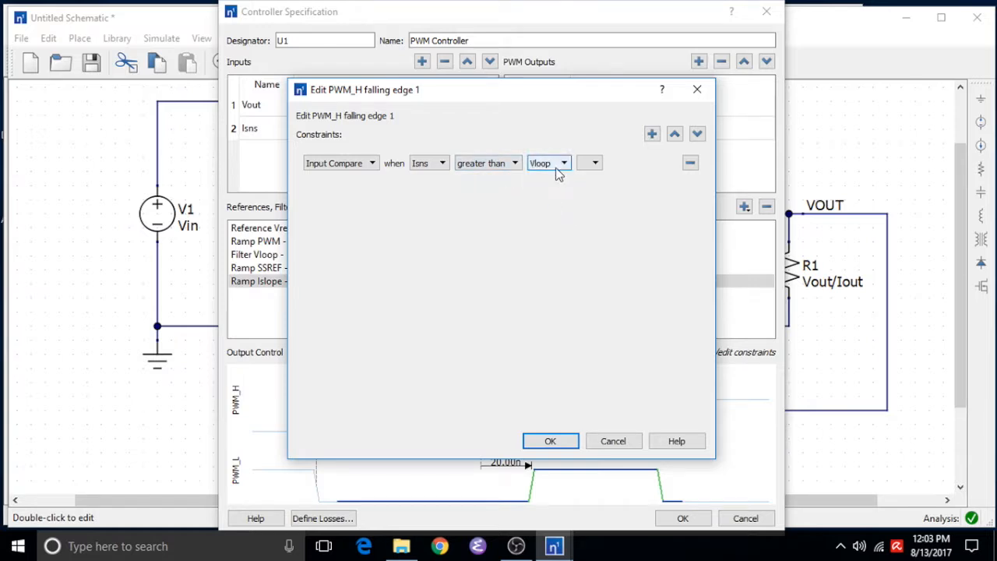
pyautogui.click(593, 165)
pyautogui.click(591, 194)
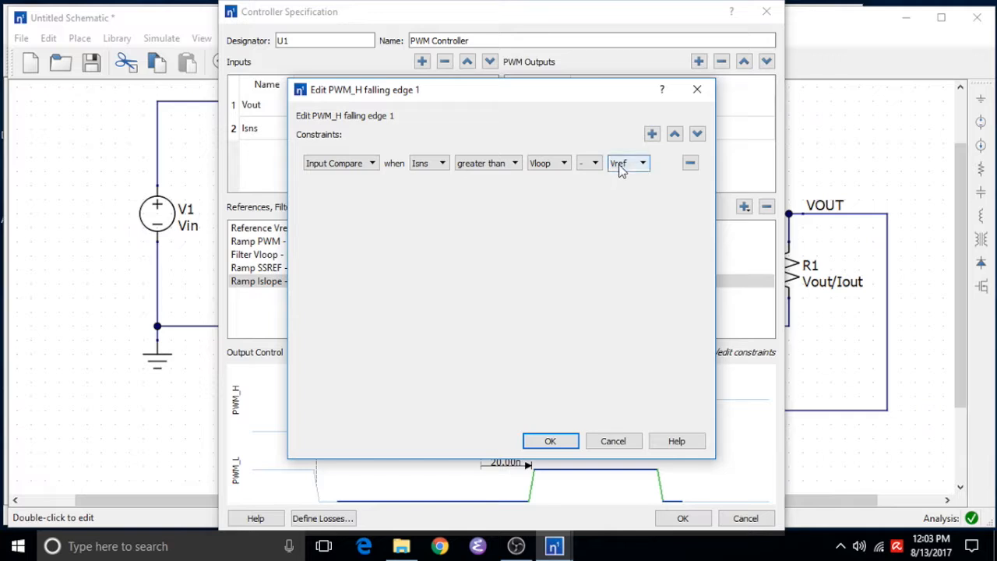
pyautogui.click(639, 163)
pyautogui.click(633, 216)
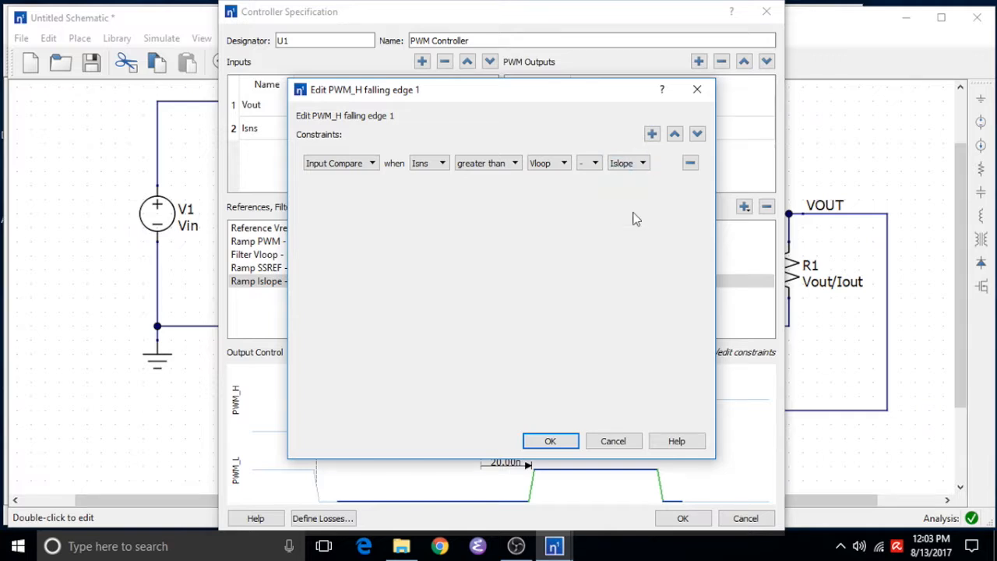
pyautogui.click(505, 165)
pyautogui.click(505, 175)
pyautogui.click(505, 170)
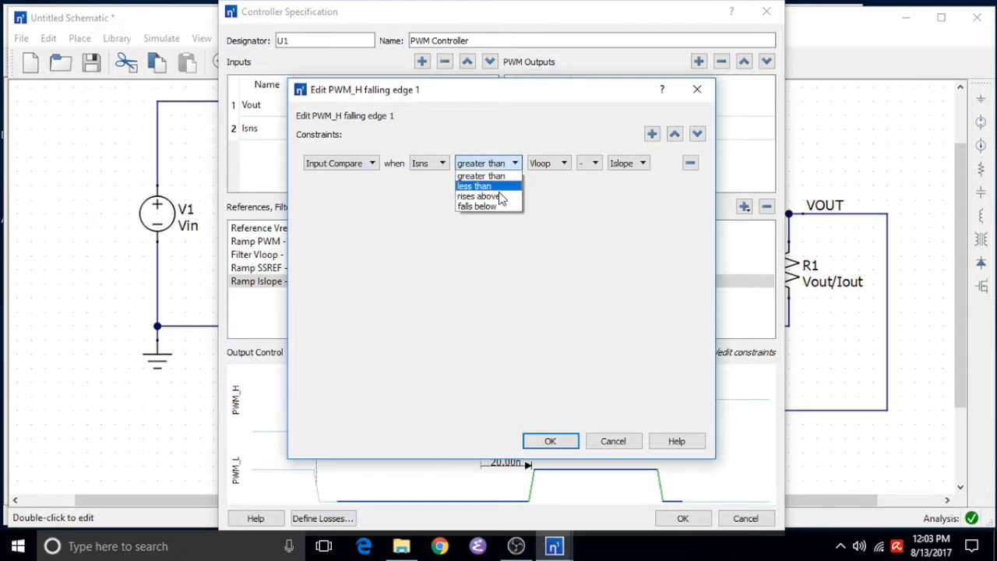
pyautogui.click(498, 175)
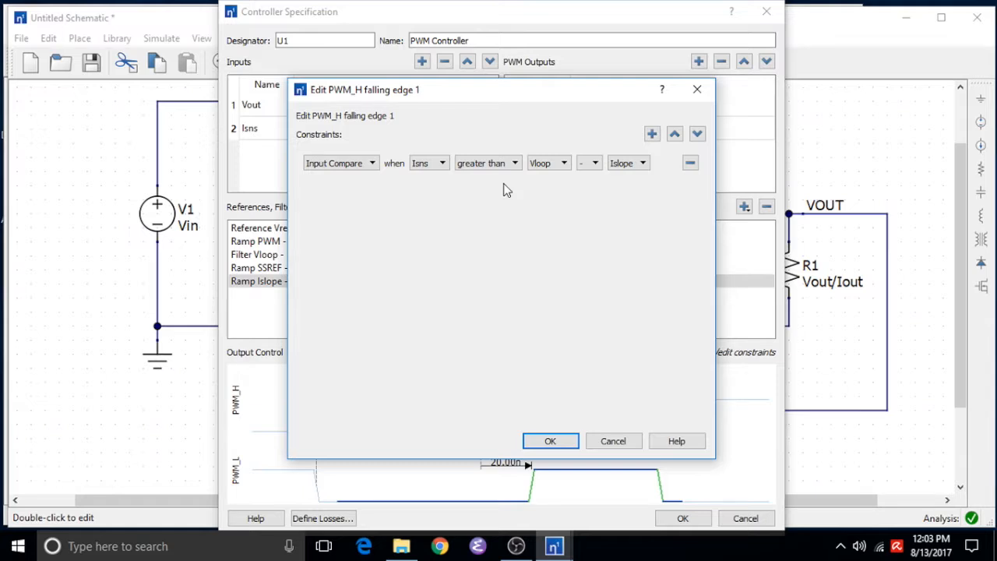
# Add a second constraint joined with AND: a delay of 50n sec after PWM_H rising edge 1
pyautogui.click(651, 136)
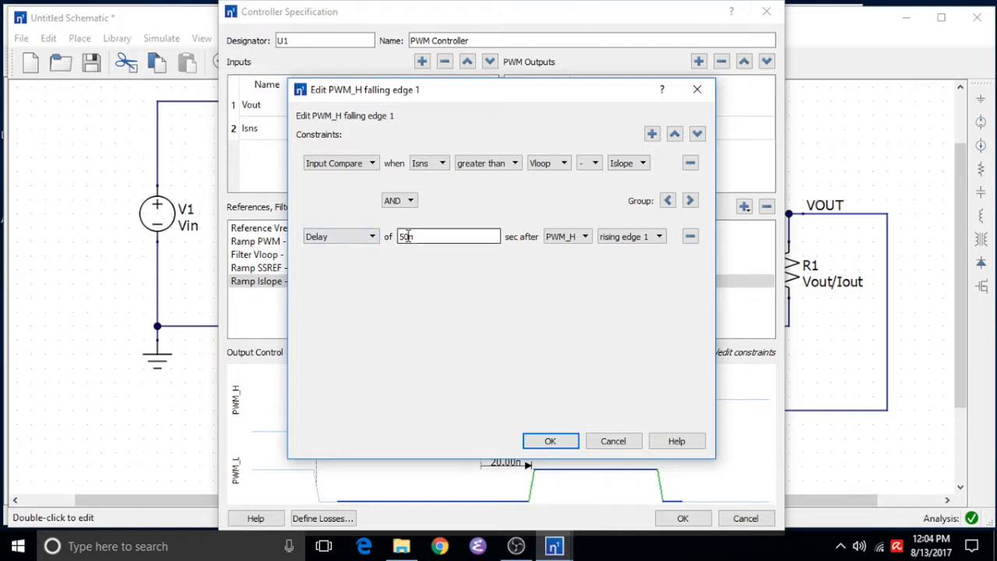
pyautogui.moveTo(424, 236); pyautogui.dragTo(400, 233)
# Add a third delay constraint of 50n sec after PWM_H rising edge 1 joined with OR, and confirm both dialogs
pyautogui.click(652, 134)
pyautogui.click(410, 274)
pyautogui.click(408, 297)
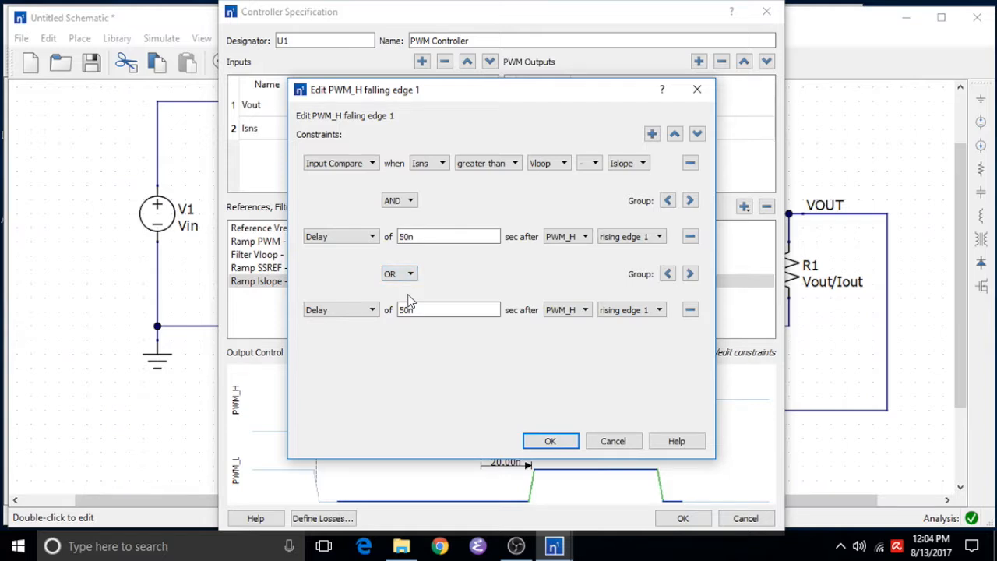
pyautogui.click(413, 309)
pyautogui.moveTo(413, 309); pyautogui.dragTo(390, 309)
pyautogui.click(549, 440)
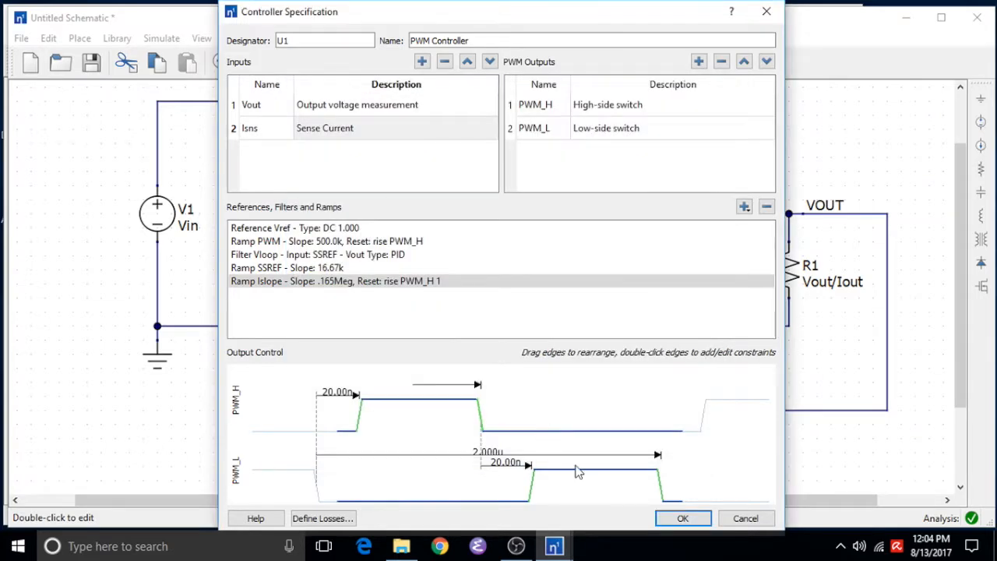
pyautogui.click(680, 517)
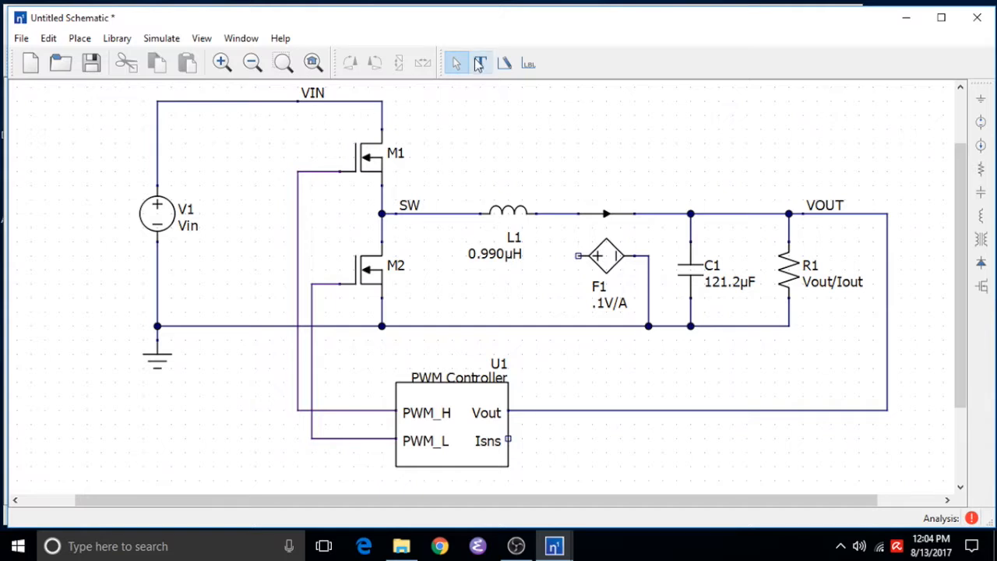
# Wire the current-sense source F1 output to the controller's Isns input
pyautogui.click(502, 69)
pyautogui.click(577, 255)
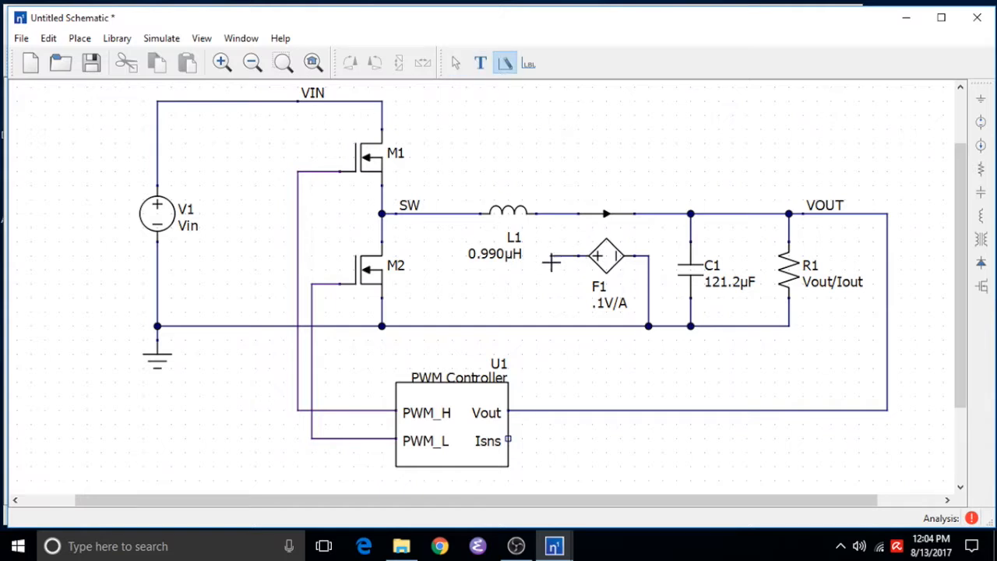
pyautogui.click(508, 438)
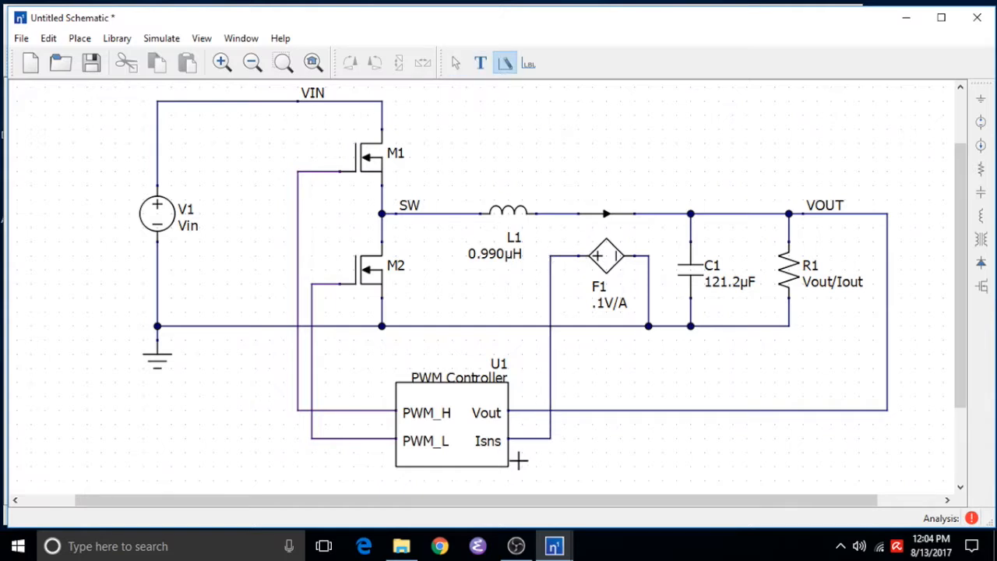
pyautogui.press('Escape')
# Run a transient simulation and review the output voltage, inductor current and Vloop plots
pyautogui.click(161, 38)
pyautogui.click(163, 99)
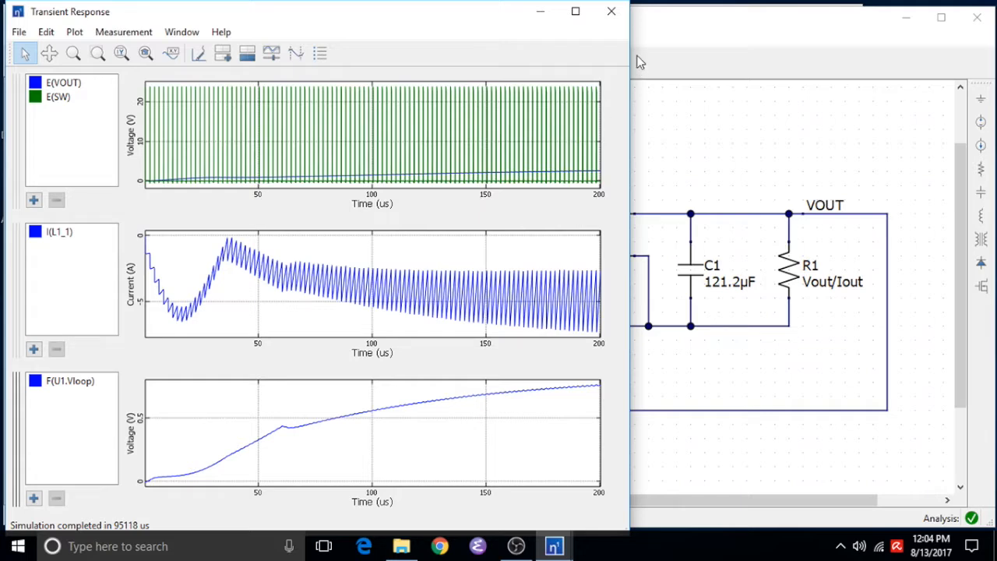
pyautogui.click(610, 17)
# Open the controller's Vloop compensation filter, view its response, and change the filter type to P-I Filter (Type II)
pyautogui.doubleClick(460, 404)
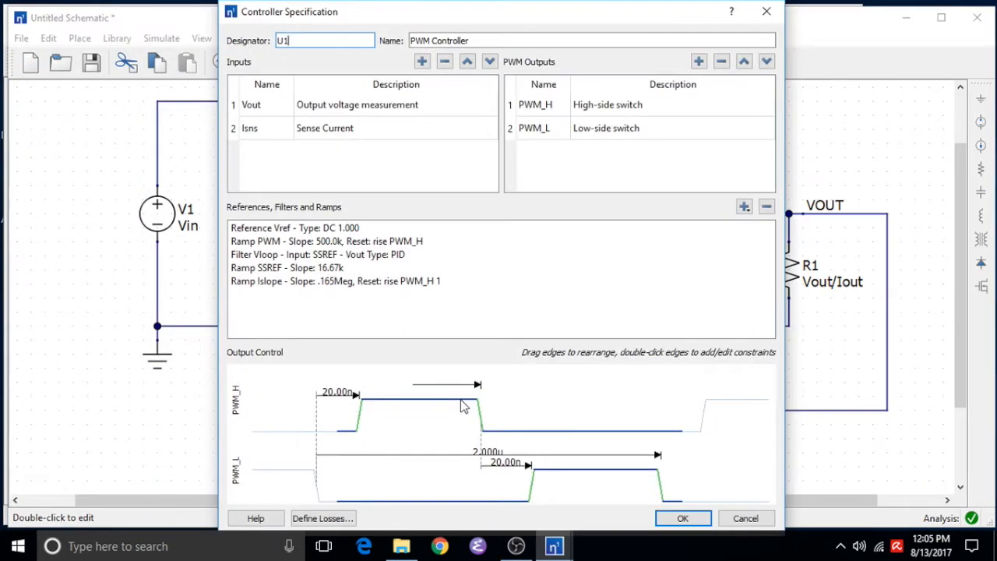
pyautogui.doubleClick(373, 255)
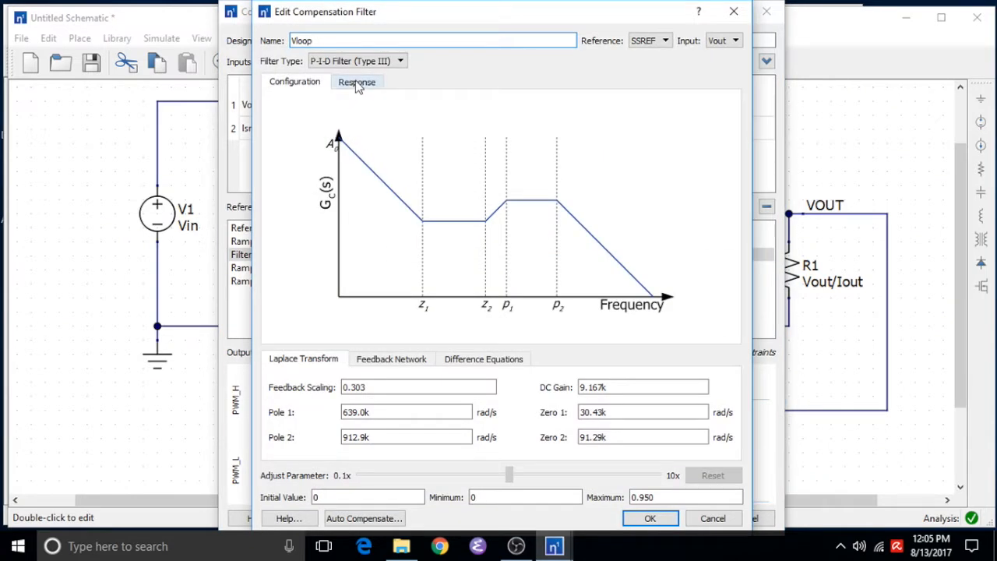
pyautogui.click(355, 80)
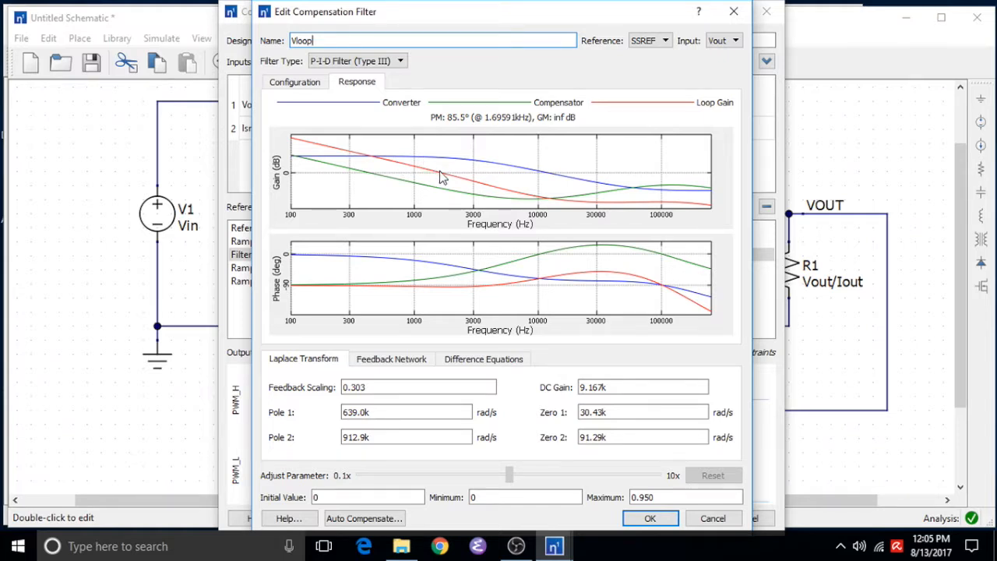
pyautogui.click(399, 62)
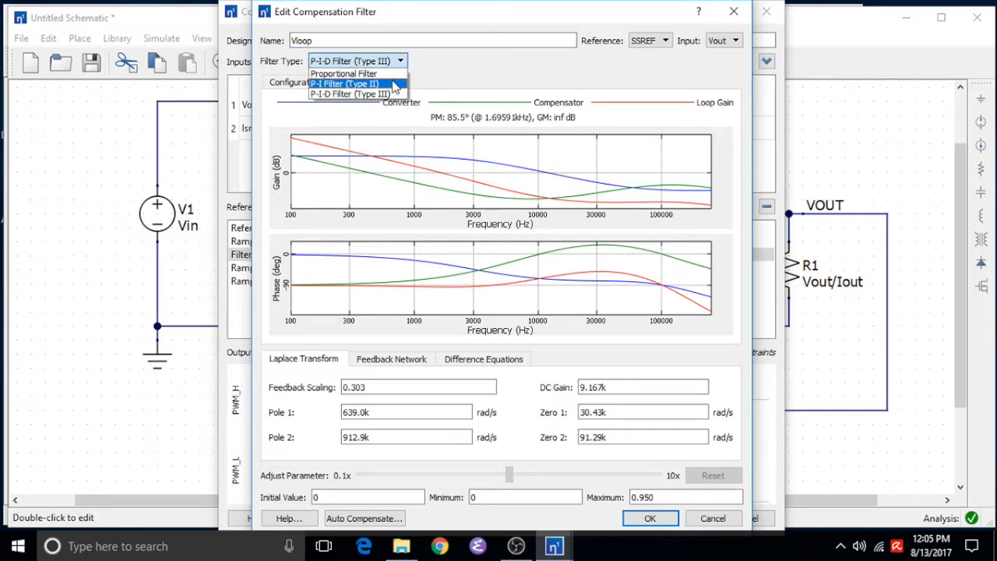
pyautogui.click(344, 84)
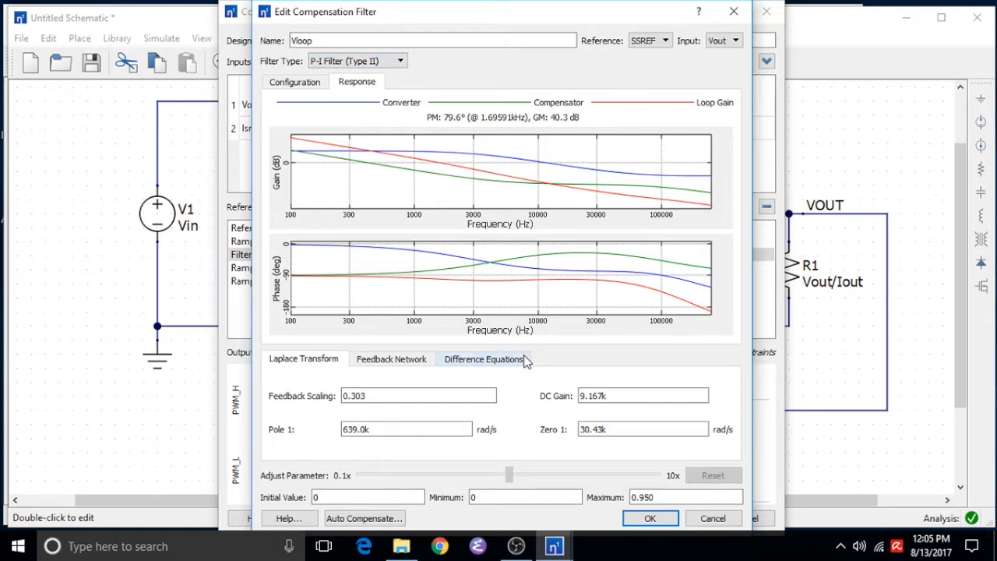
# Set the Vloop filter DC gain to 500k, Zero 1 to 400k, and Pole 1 to 4Meg
pyautogui.doubleClick(609, 397)
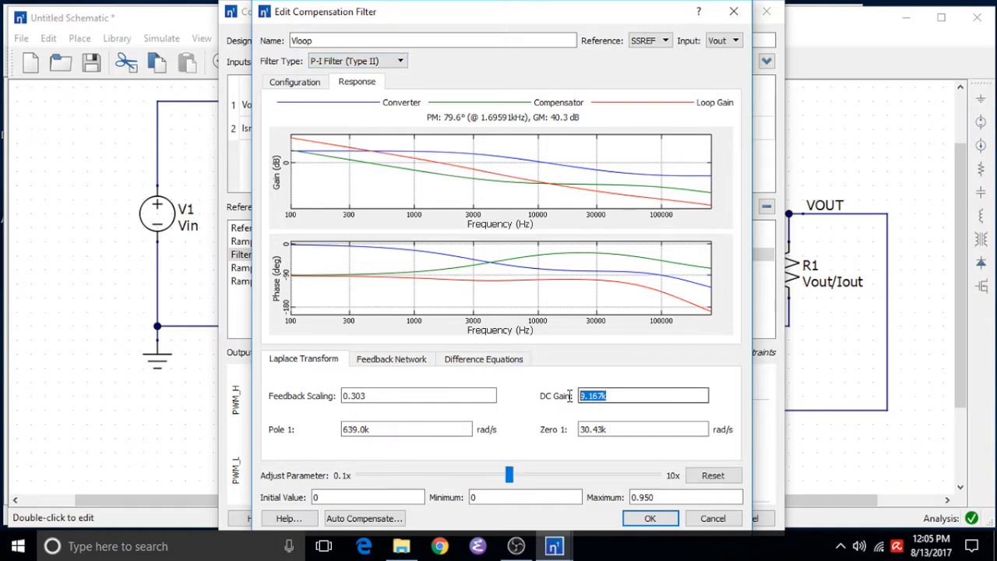
pyautogui.write('500k')
pyautogui.press('Tab')
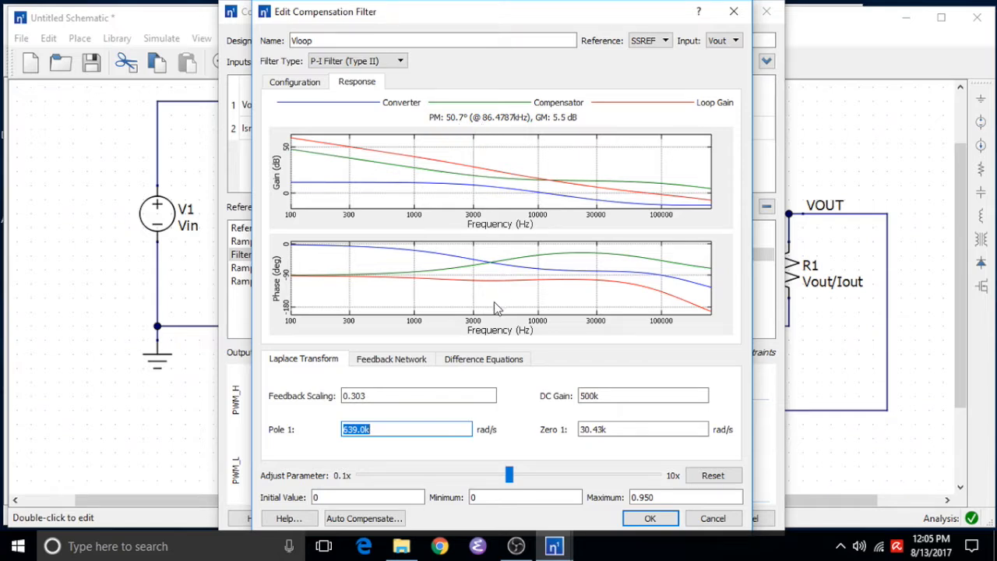
pyautogui.moveTo(618, 429); pyautogui.dragTo(570, 433)
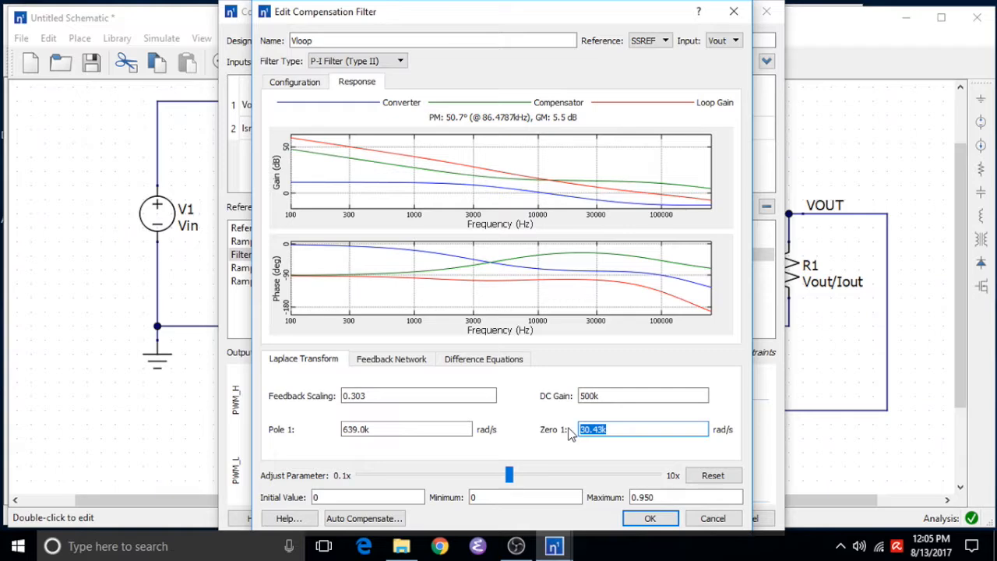
pyautogui.write('400k')
pyautogui.hotkey('shift', 'Tab')
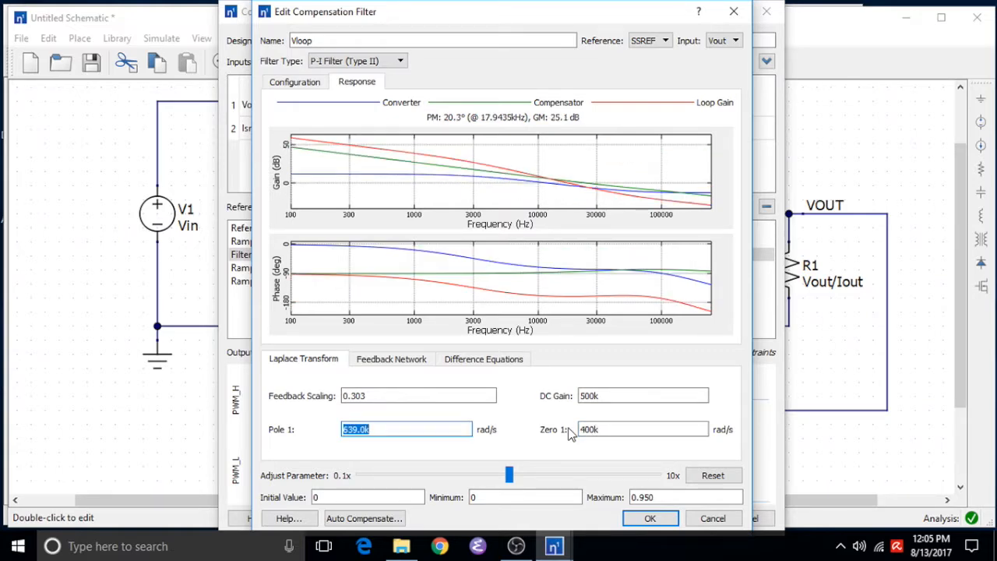
pyautogui.write('4Meg')
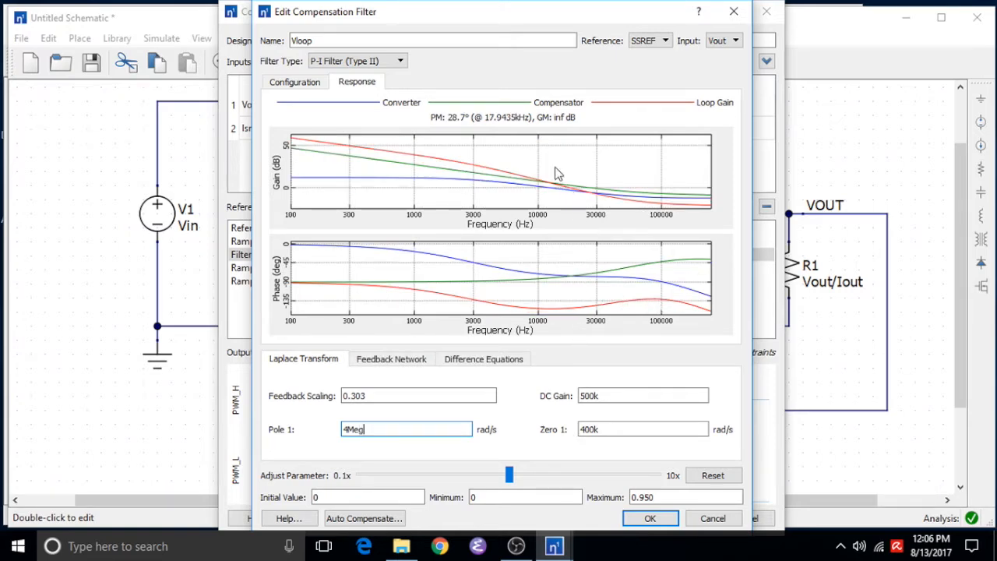
# Raise the DC gain to about 3.0128Meg with the adjust slider, set the maximum to 2.0, and confirm both dialogs
pyautogui.click(623, 395)
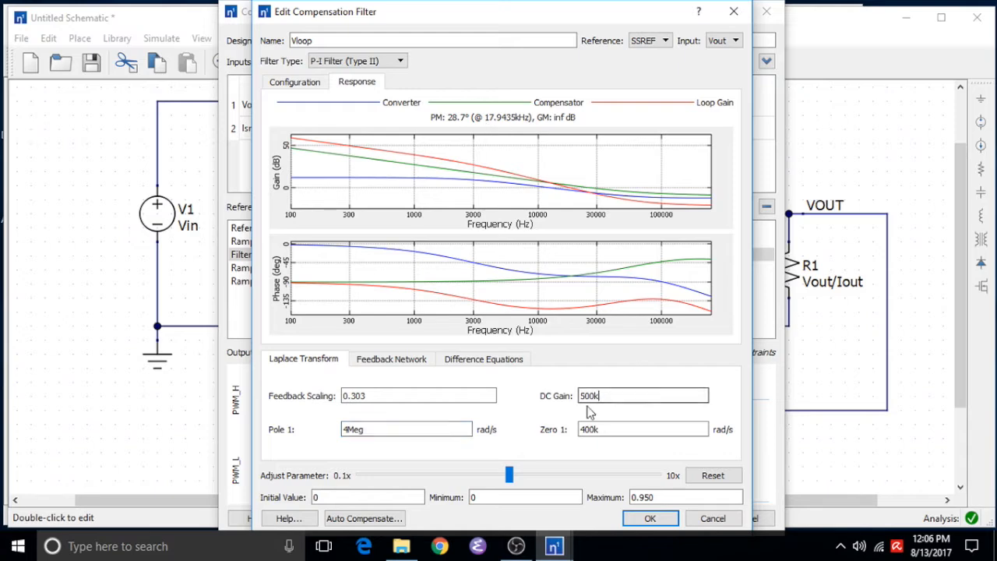
pyautogui.moveTo(510, 475); pyautogui.dragTo(627, 475)
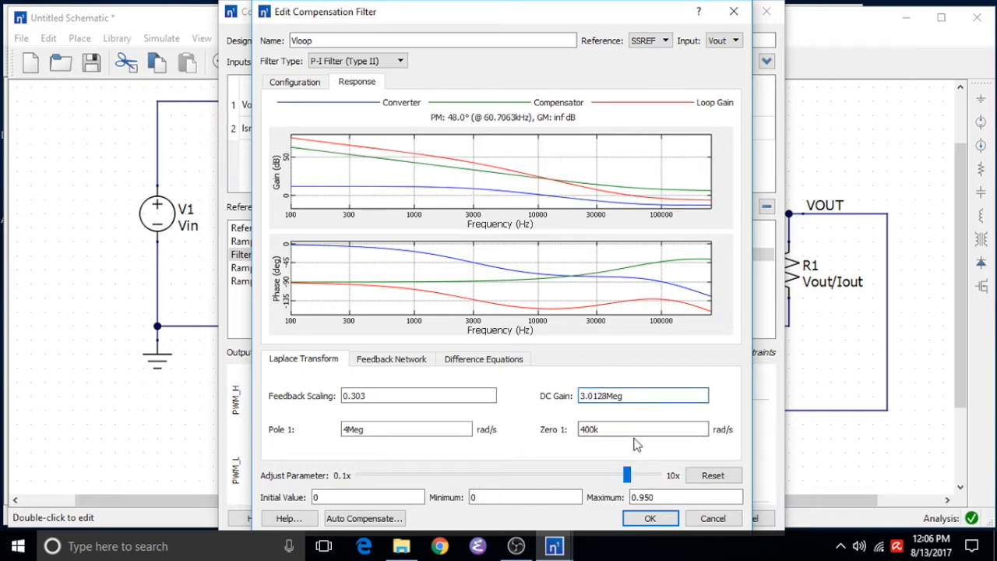
pyautogui.click(656, 497)
pyautogui.moveTo(656, 496); pyautogui.dragTo(632, 499)
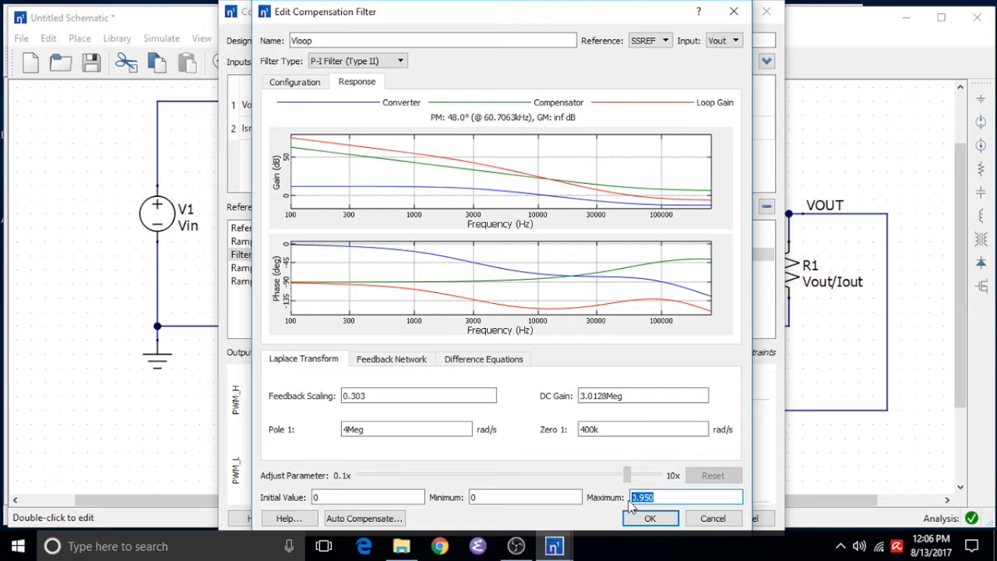
pyautogui.write('2.0')
pyautogui.click(641, 519)
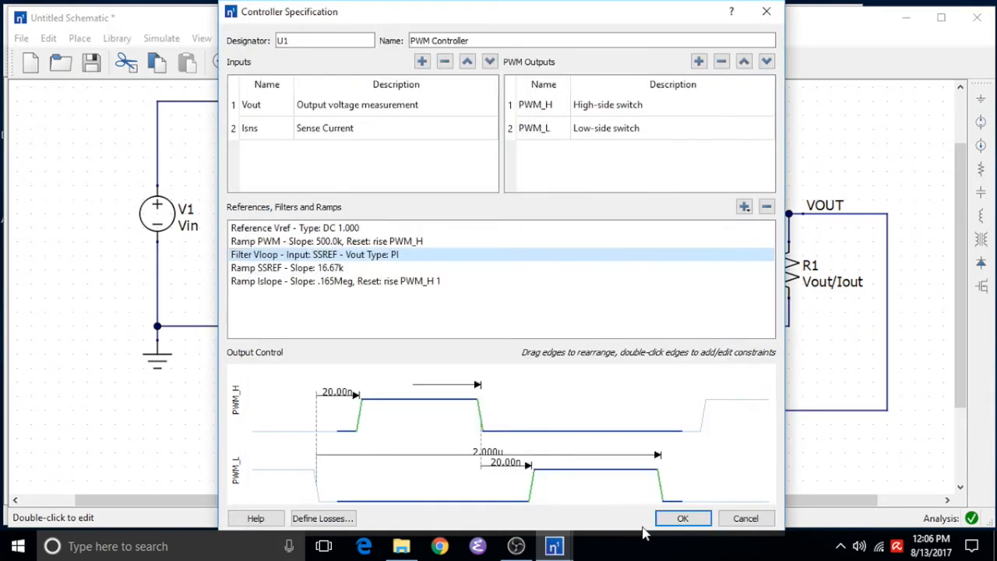
pyautogui.click(668, 519)
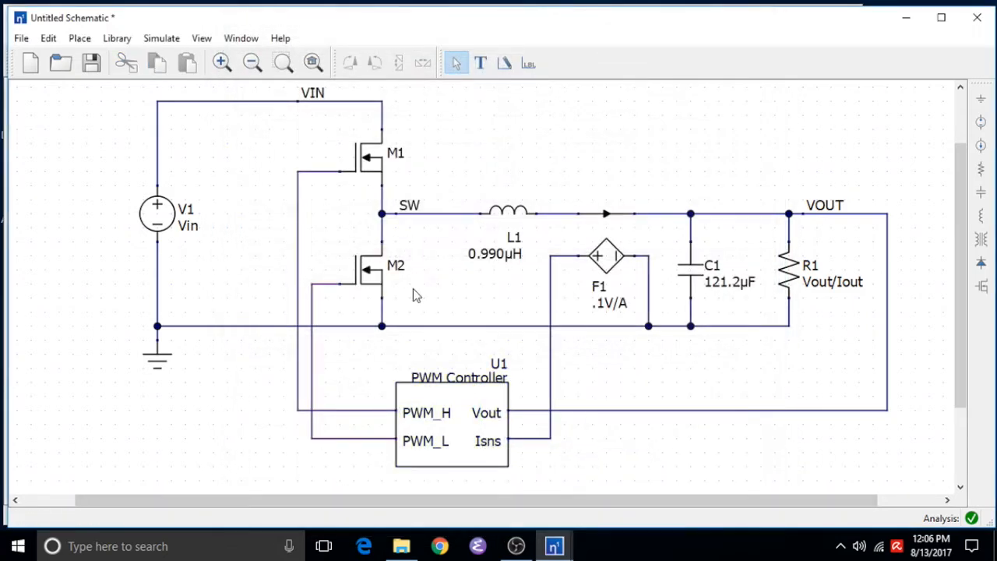
# Run the transient simulation again and review the resulting waveforms
pyautogui.click(161, 38)
pyautogui.click(177, 98)
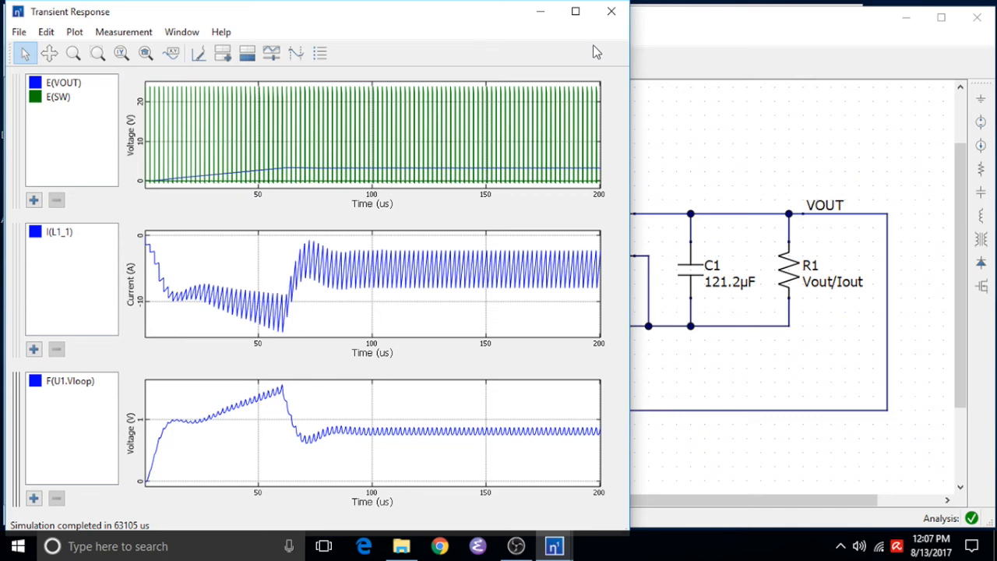
pyautogui.click(612, 11)
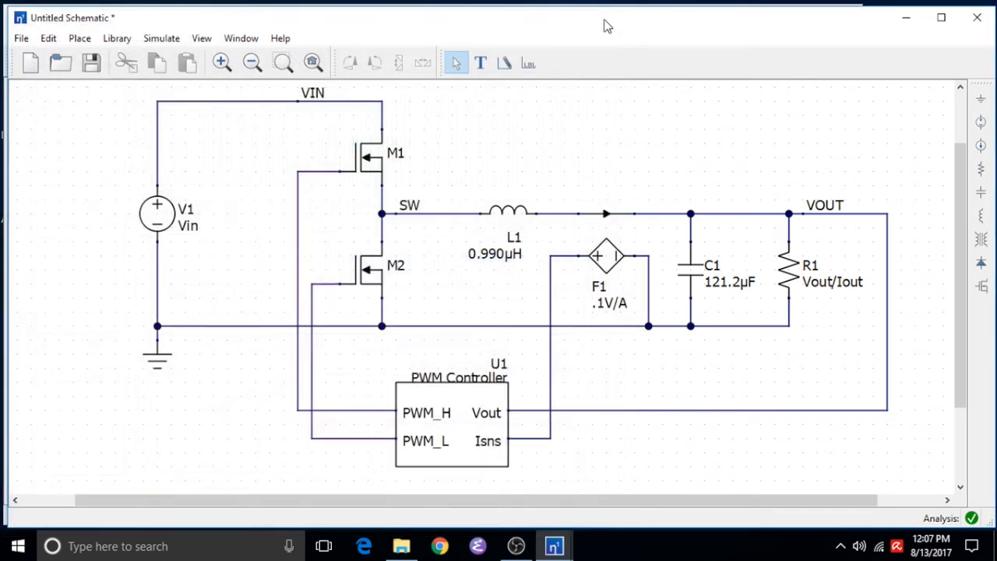